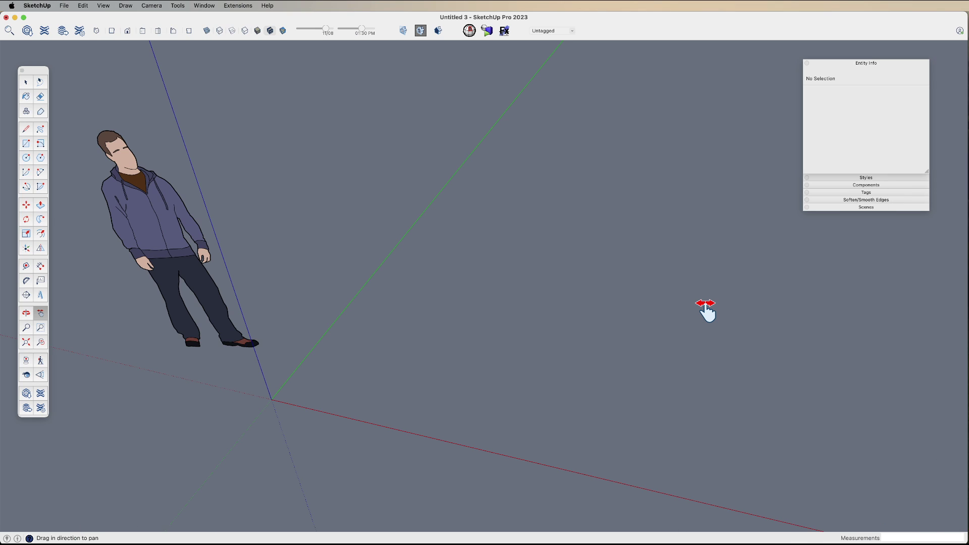
Draw a 24-sided circle face, radius about 13' 3 1/4", on the ground beside the figure
mouse_move(530, 372)
middle_mouse_down()
mouse_move(487, 368)
mouse_move(549, 376)
middle_mouse_up()
scroll(545, 381, "down", 3)
key("space")
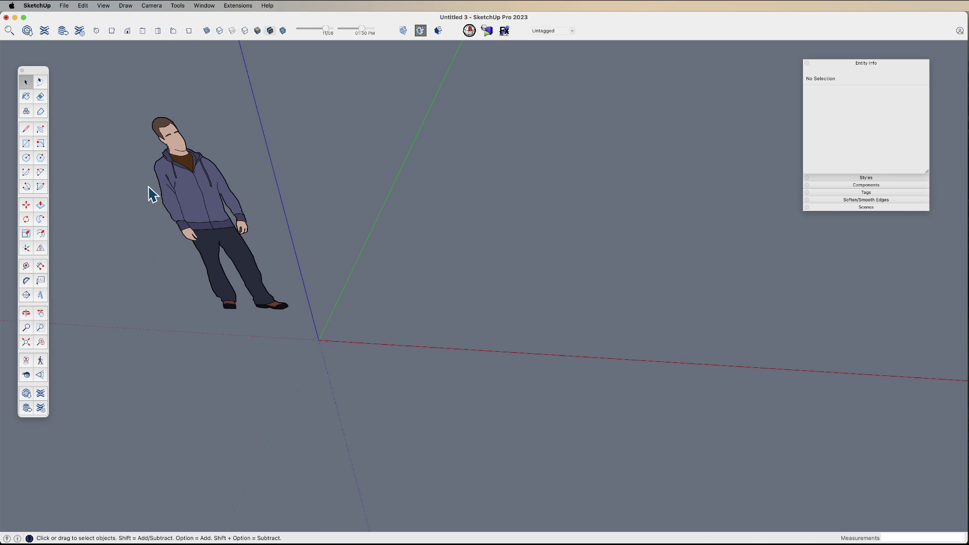
left_click(24, 158)
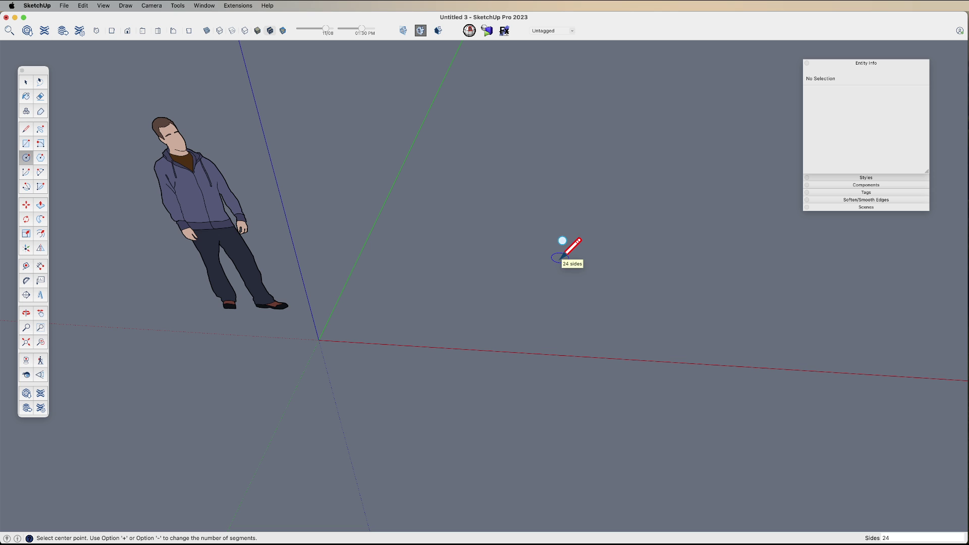
middle_click_drag(526, 372, 523, 353)
left_click(515, 273)
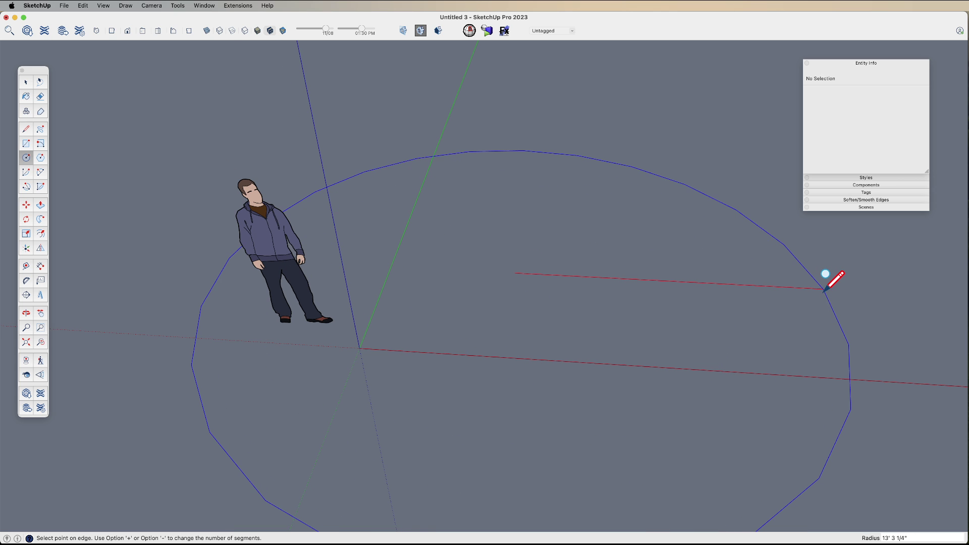
left_click(824, 288)
key("space")
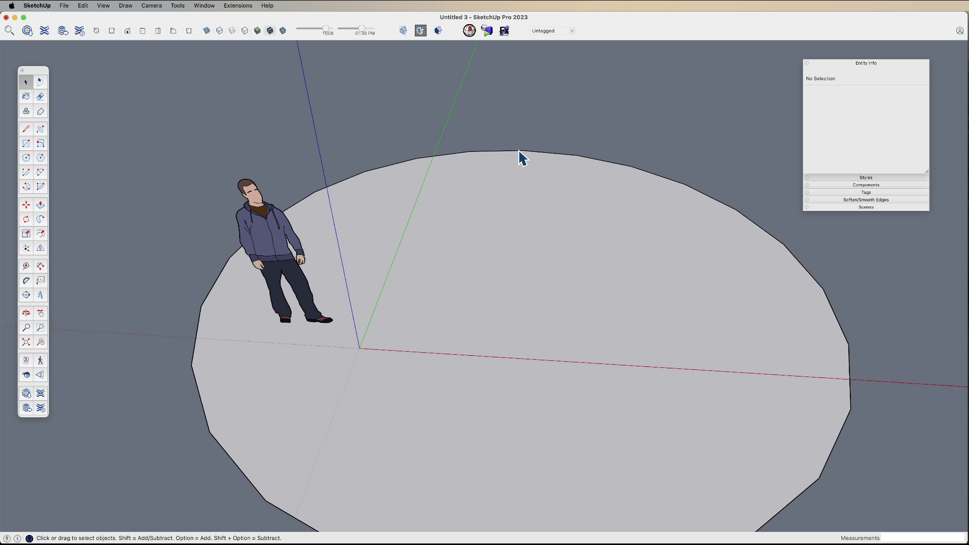
Change the big circle's segment count in Entity Info from 24 to 60
left_click(546, 154)
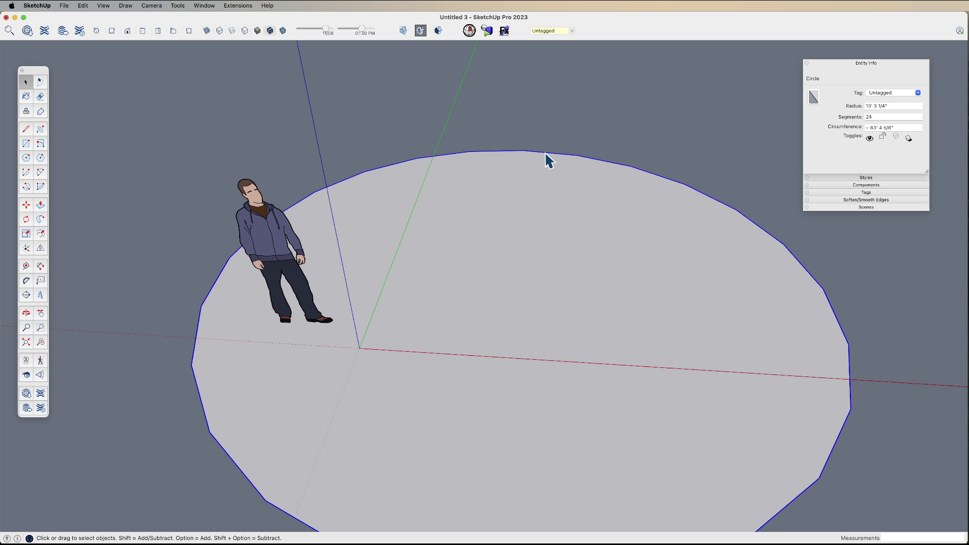
left_click(881, 117)
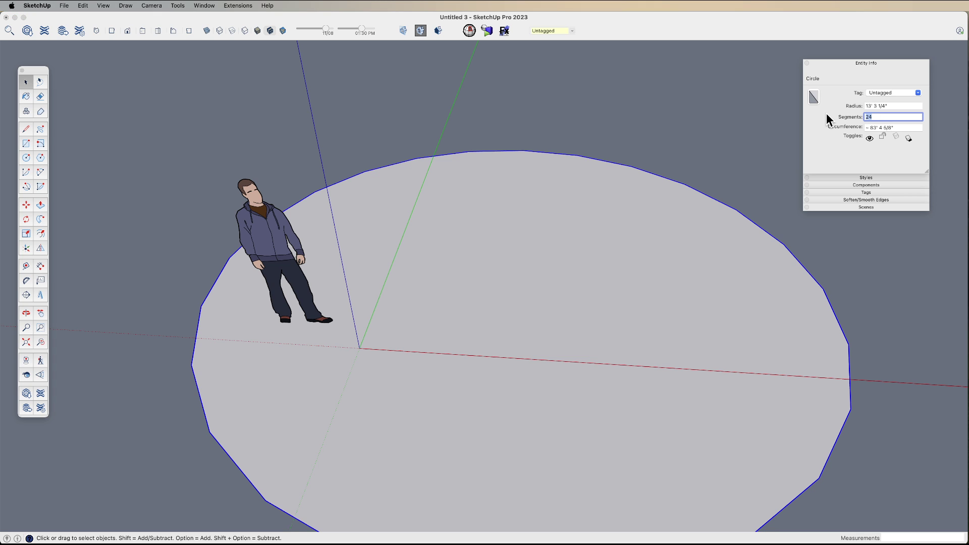
type("60")
key("Return")
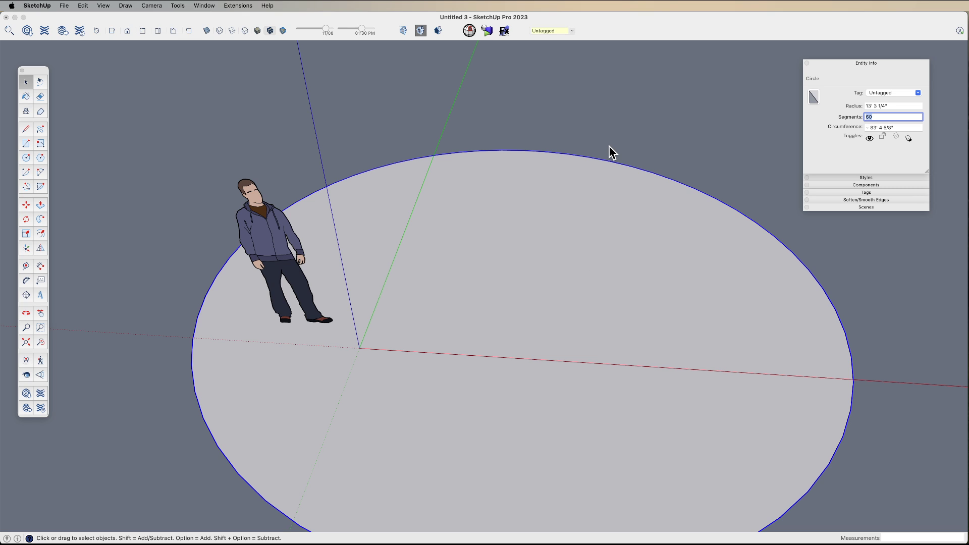
Erase the 60-segment circle and its face with the Eraser
key("e")
left_click(685, 186)
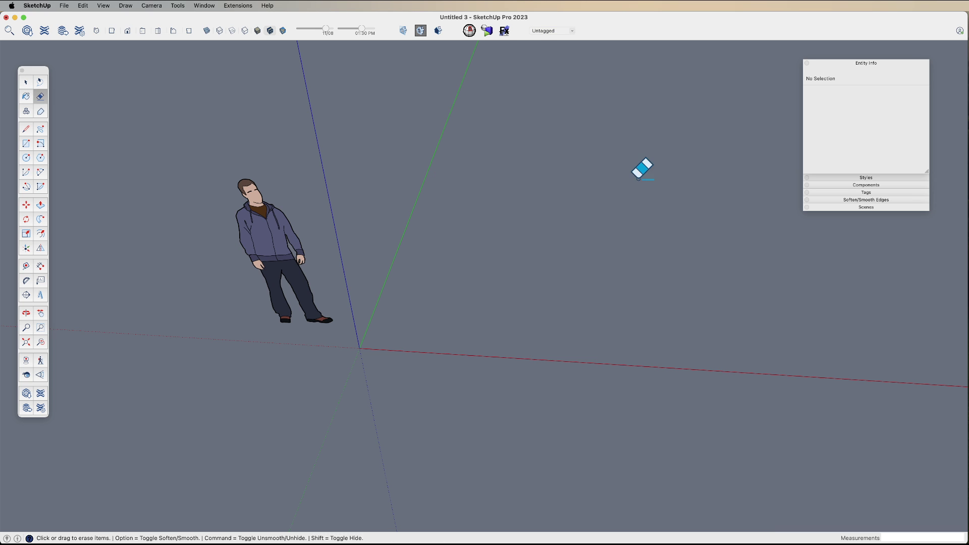
key("o")
mouse_move(641, 166)
left_mouse_down()
mouse_move(469, 244)
mouse_move(469, 303)
left_mouse_up()
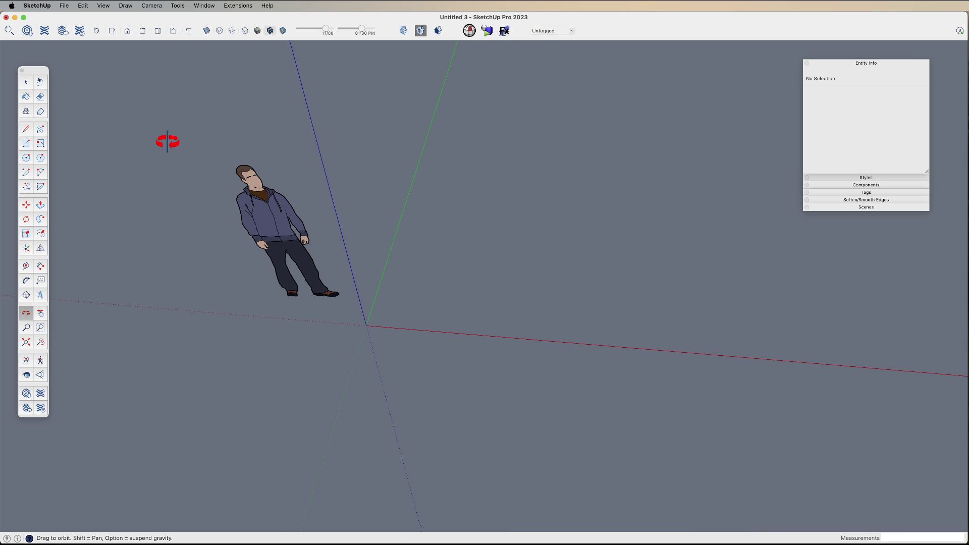
Start and cancel a circle, then preset the Arc tool to 12 sides
left_click(27, 158)
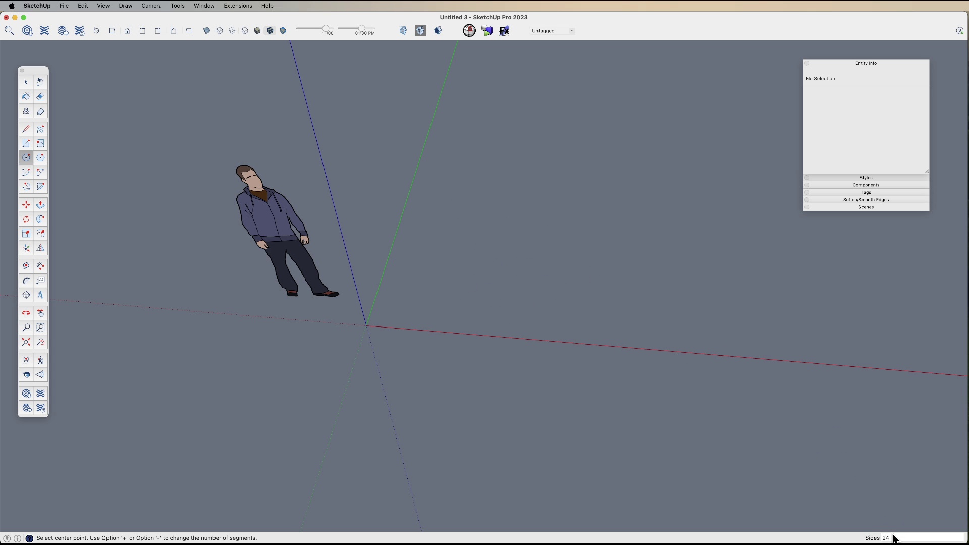
left_click(509, 255)
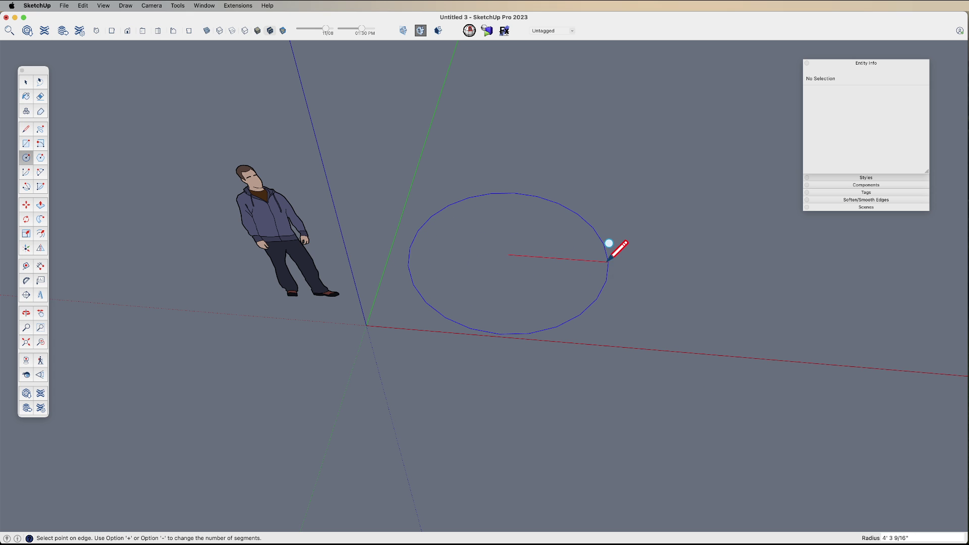
key("Escape")
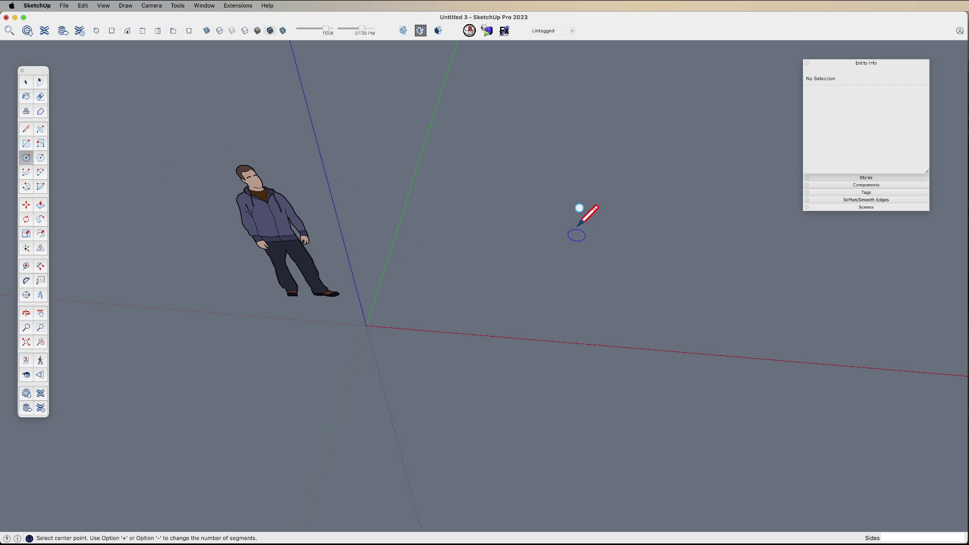
left_click(26, 158)
left_click(41, 172)
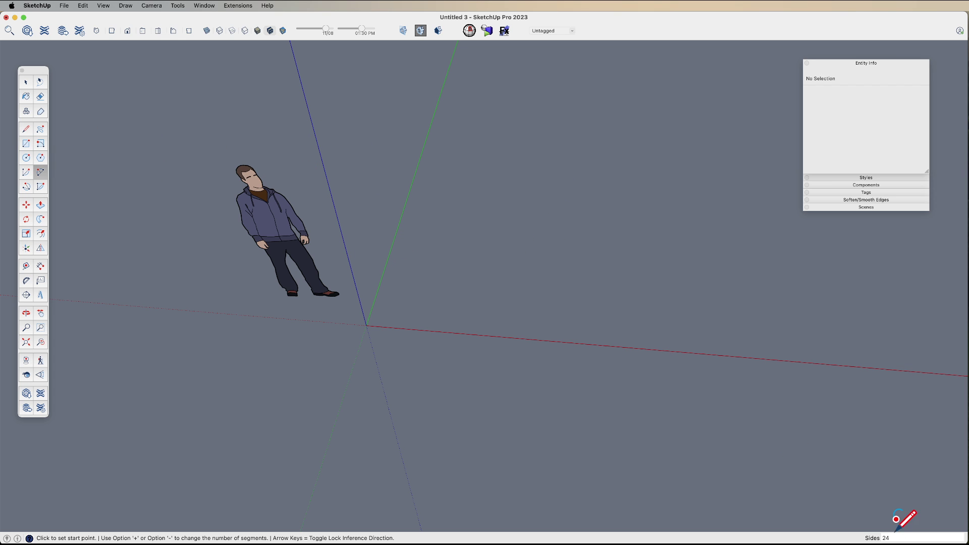
type("12")
key("Return")
Switch between the Circle, Arc and Polygon tools, ending on Circle set to 30 sides
key("c")
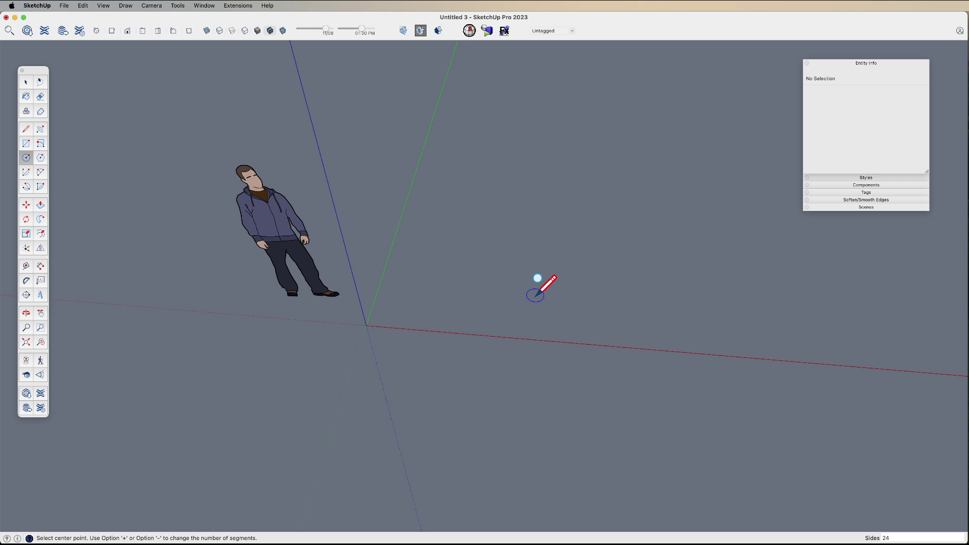
key("a")
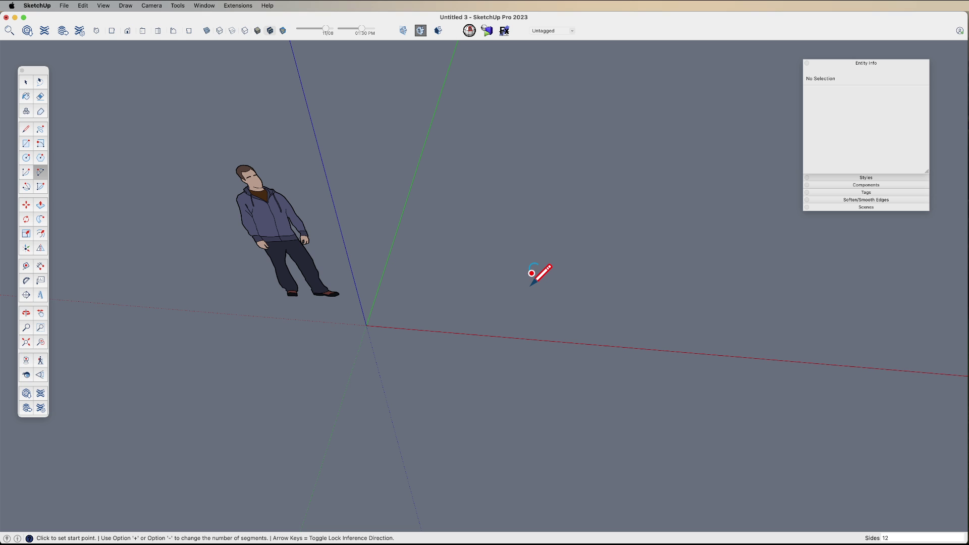
key("shift+c")
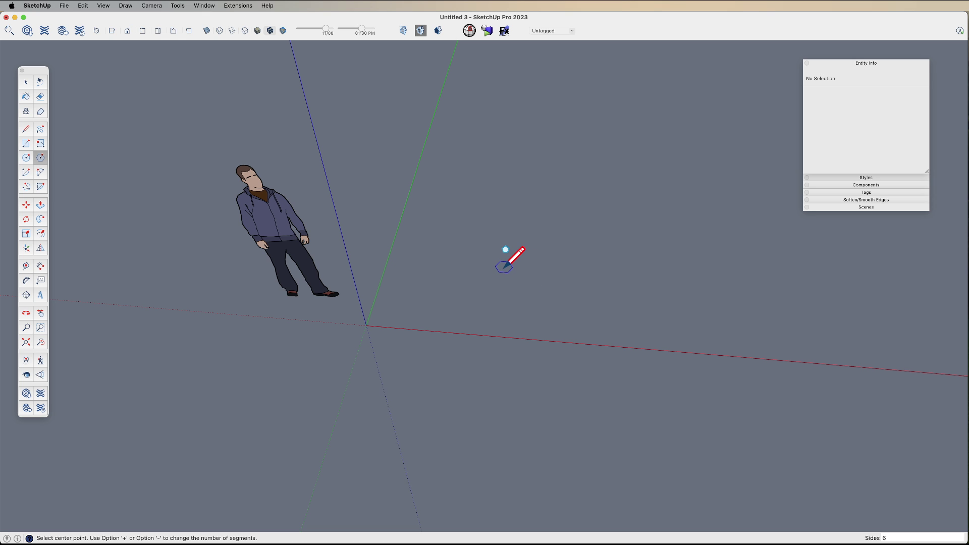
key("c")
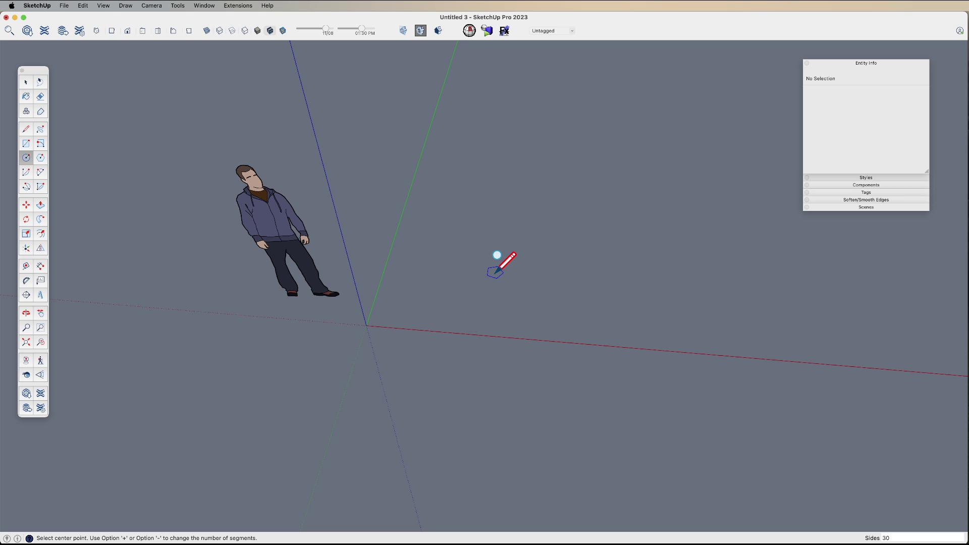
Draw a circle at a 4' radius, then resize it to radius 80 with 80 segments
left_click(492, 272)
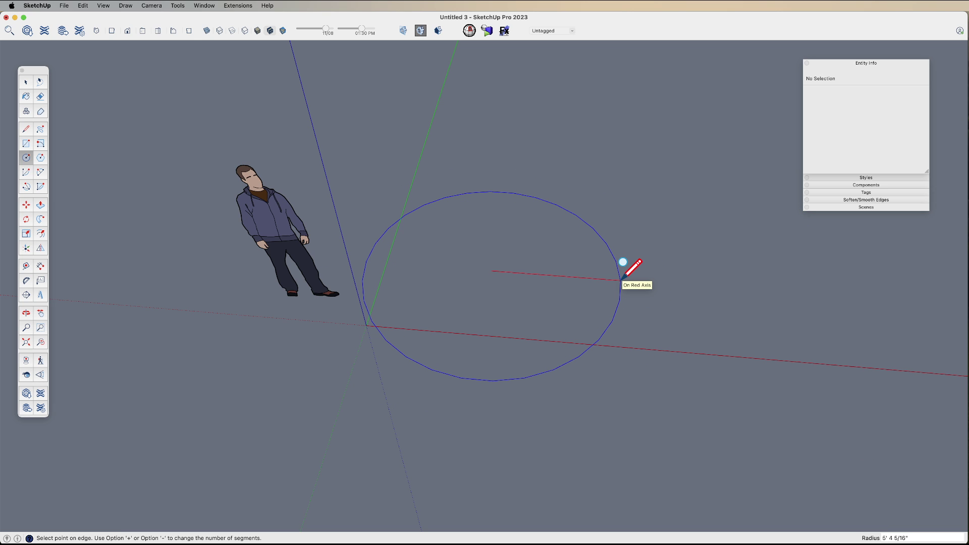
type("4'")
key("Return")
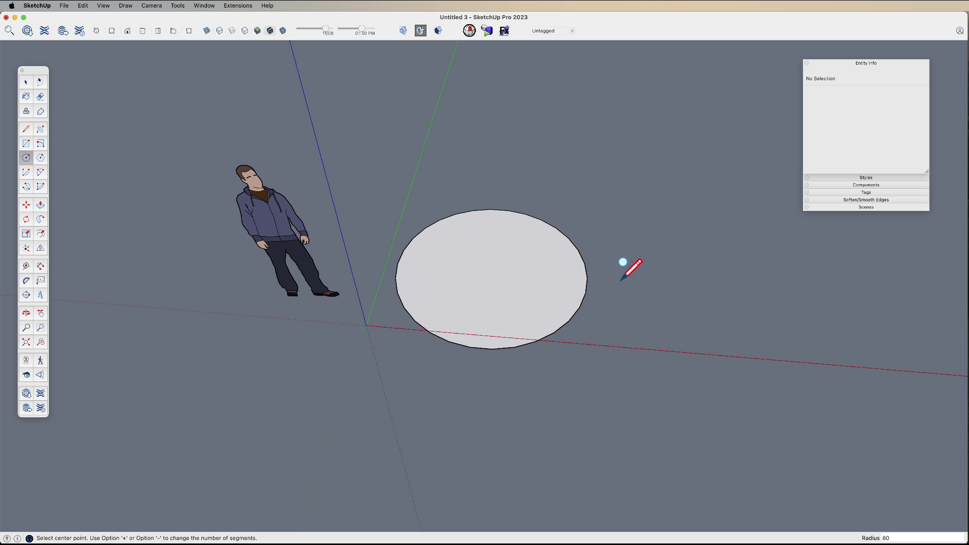
key("Return")
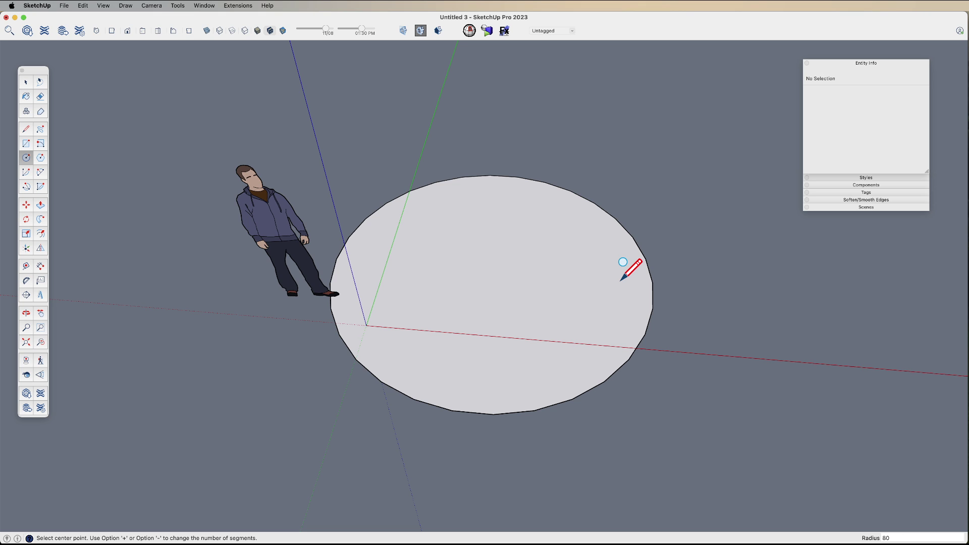
key("Return")
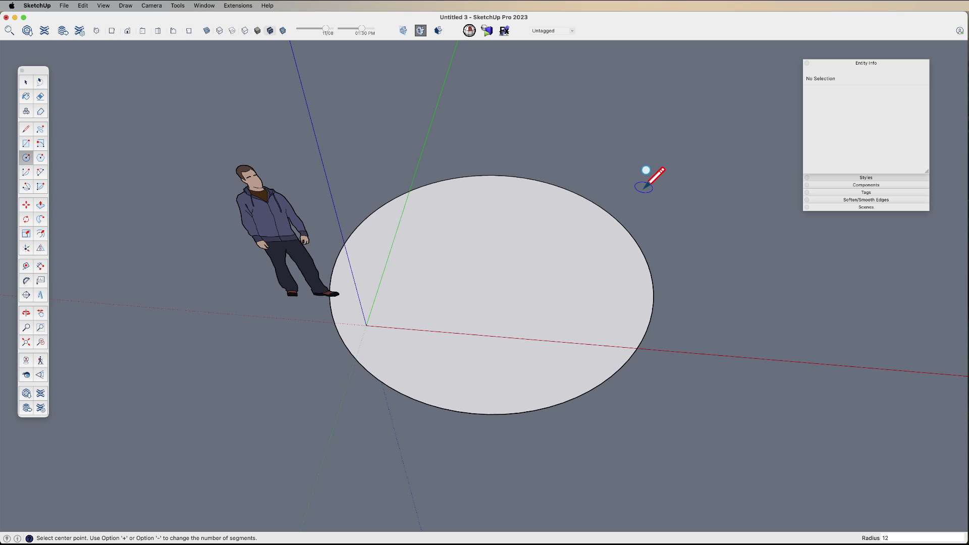
Rebuild the circle with 12 sides, then enlarge it to radius 120 with 120 segments
key("Return")
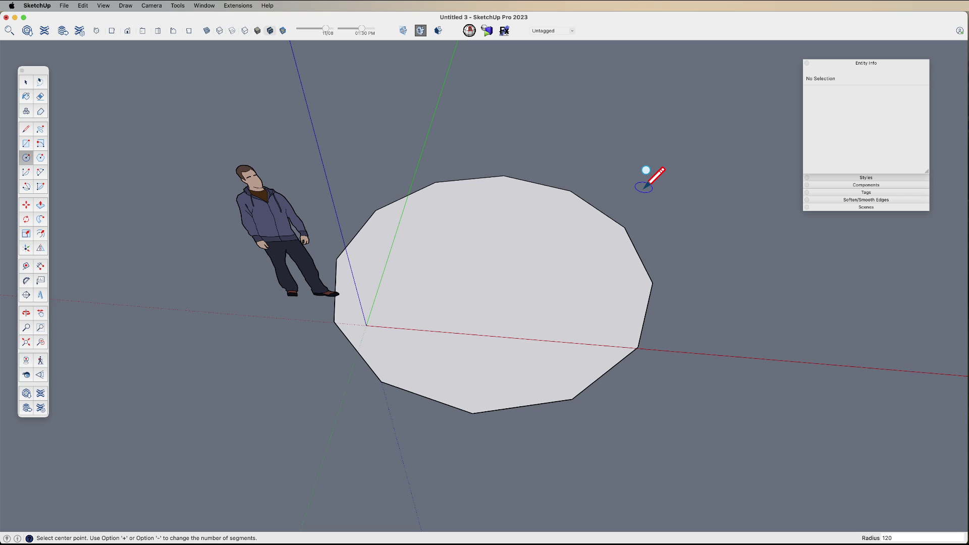
key("Return")
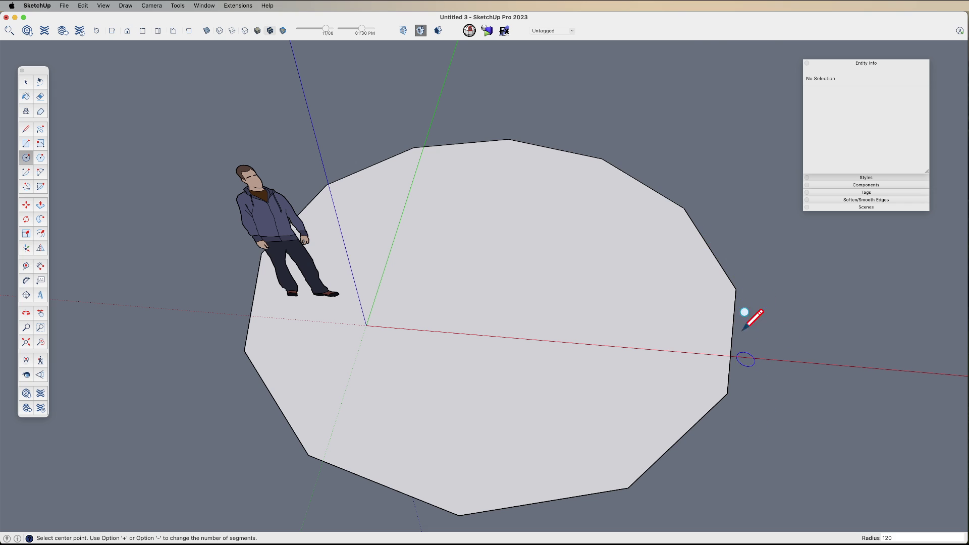
type("12")
key("Return")
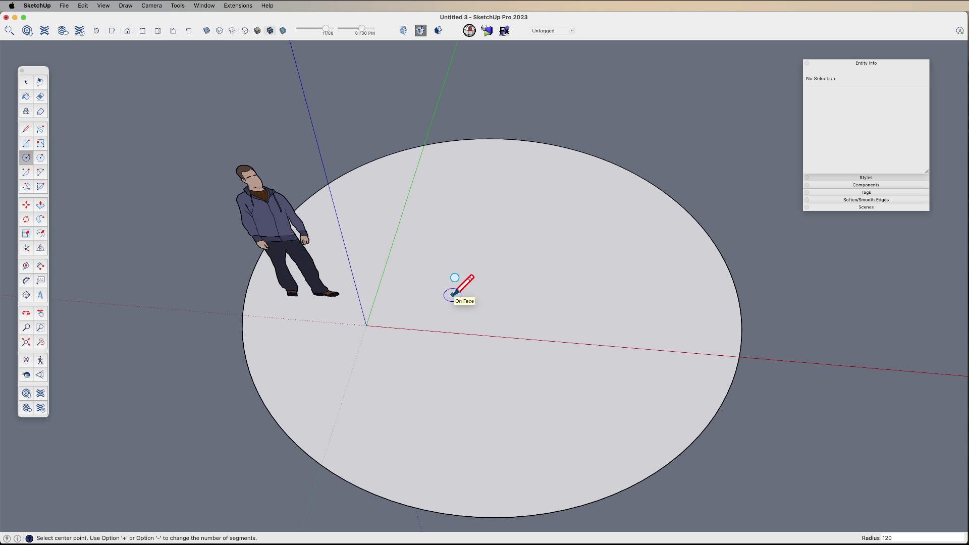
key("space")
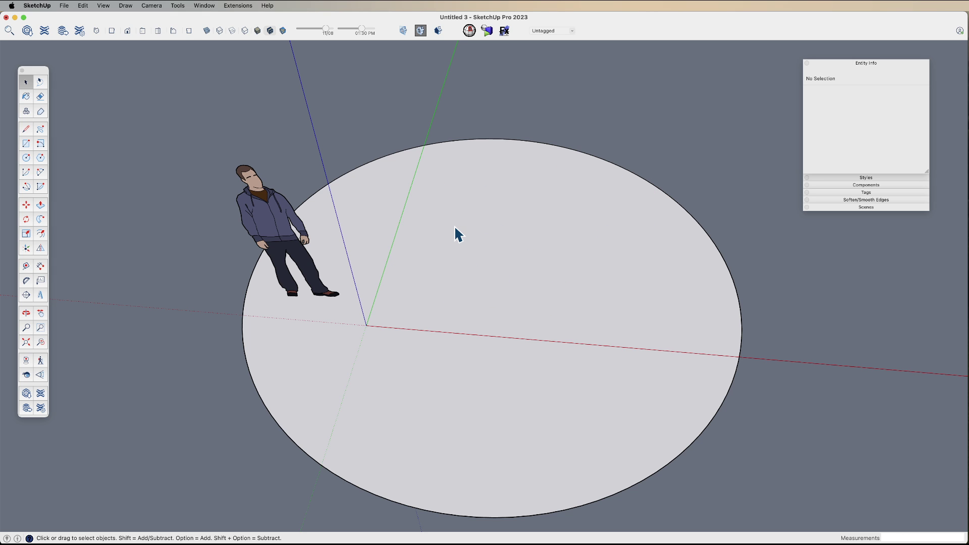
Erase the big circle and draw a 5' radius, 48-segment circle, then select it
key("e")
left_click_drag(493, 193, 527, 117)
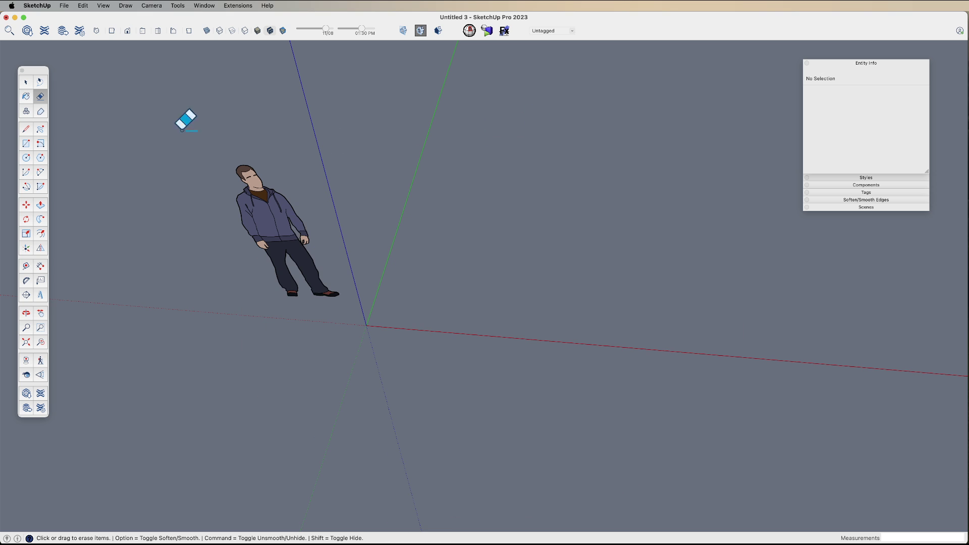
left_click(27, 160)
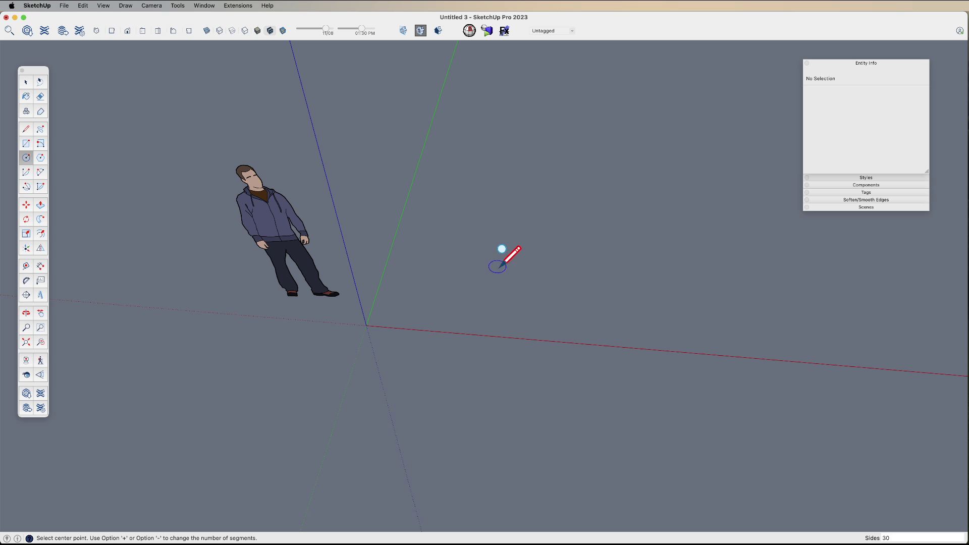
left_click(498, 268)
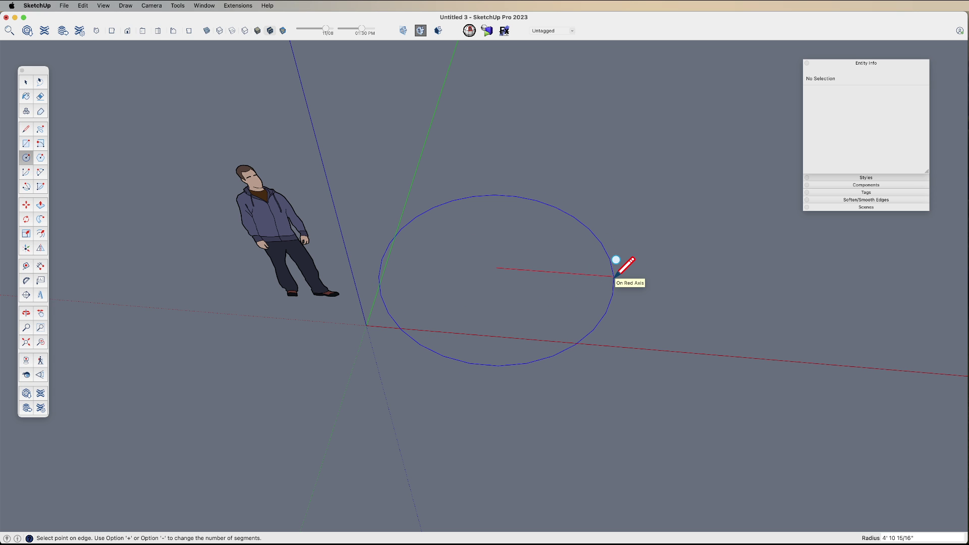
left_click(614, 277)
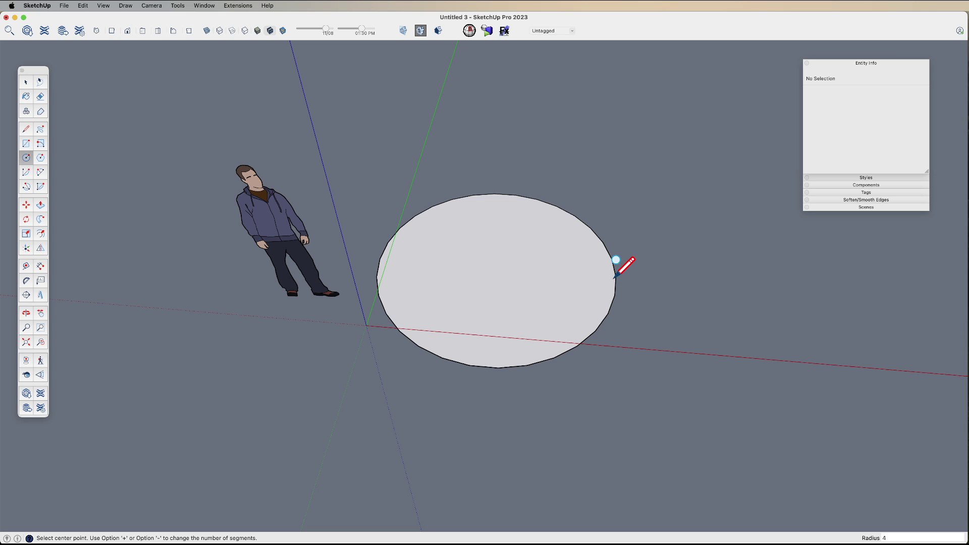
key("Return")
key("space")
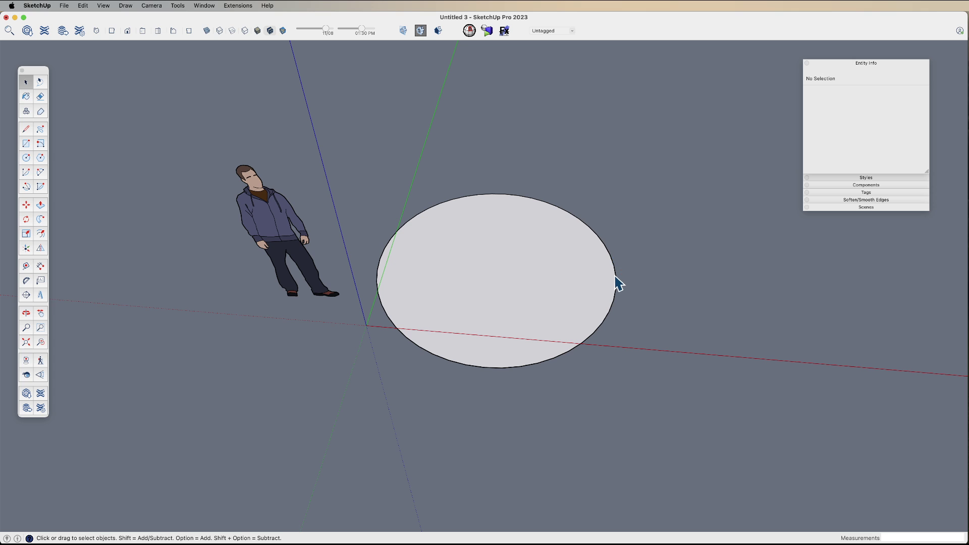
left_click(616, 282)
left_click(555, 238)
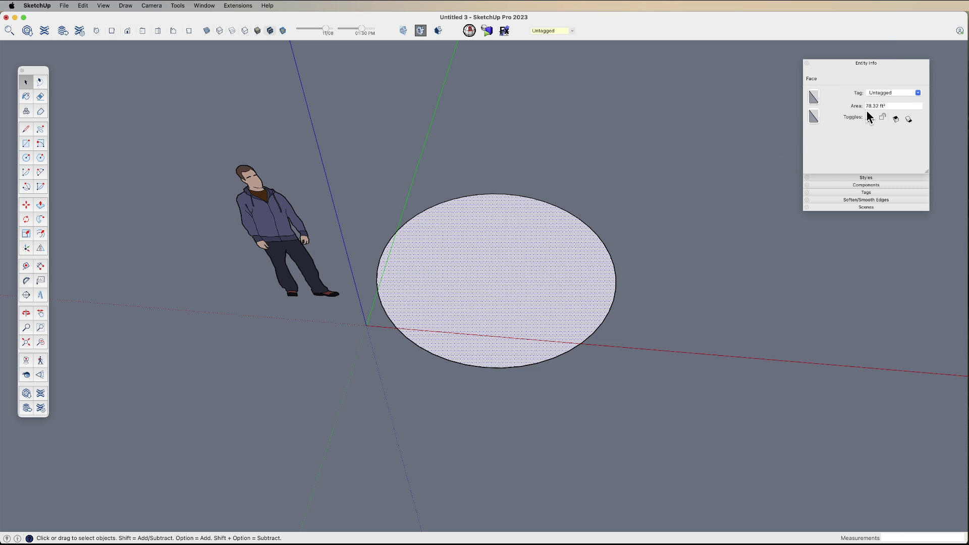
Change the 5' circle's segments in Entity Info from 48 to 18, then reselect its face
left_click(590, 228)
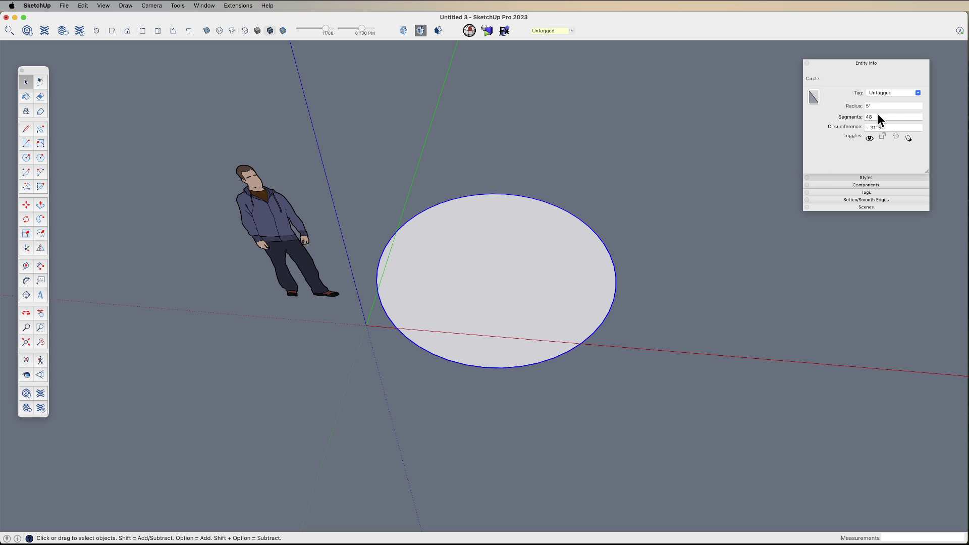
left_click(870, 116)
key("Return")
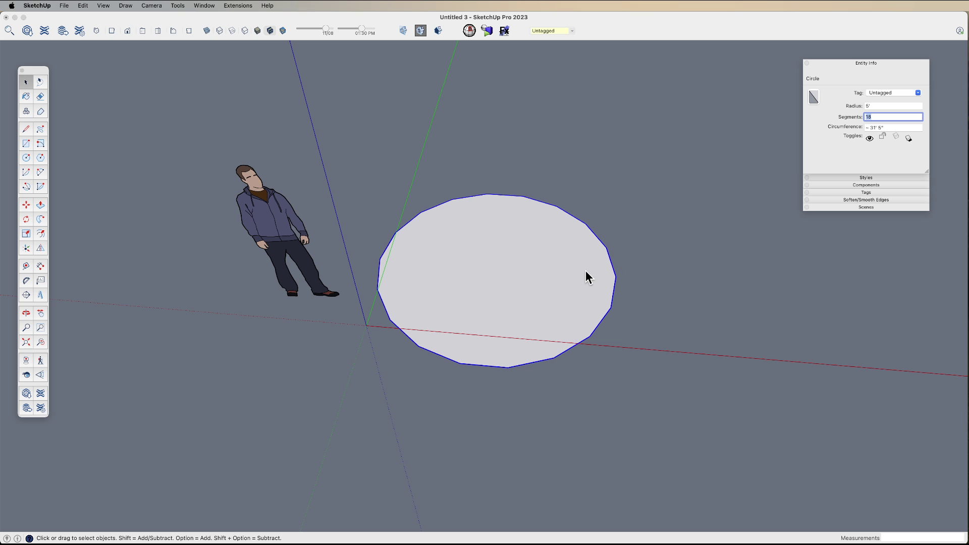
left_click(651, 268)
scroll(172, 301, "down", 3)
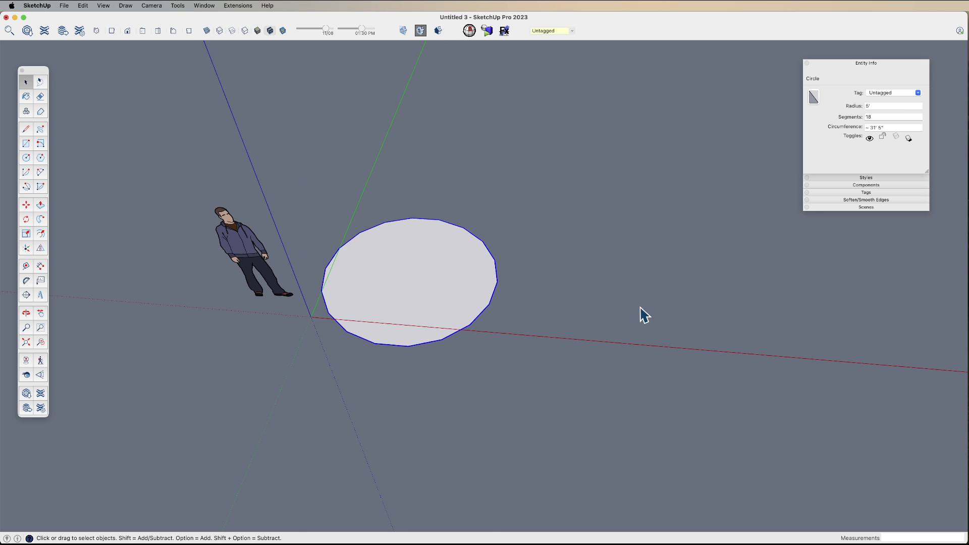
scroll(646, 313, "up", 2)
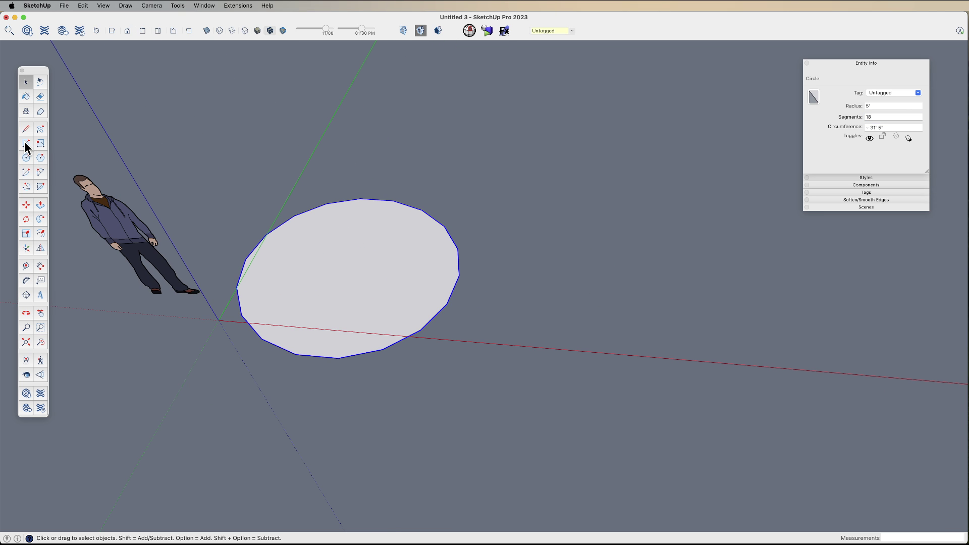
left_click(392, 299)
middle_click_drag(425, 295, 455, 251)
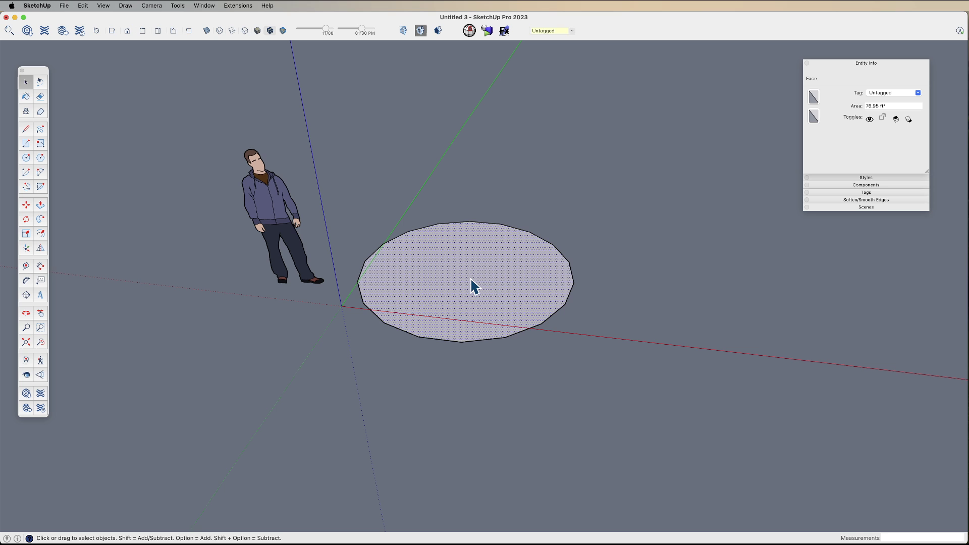
key("p")
left_click(493, 309)
left_click(492, 238)
key("space")
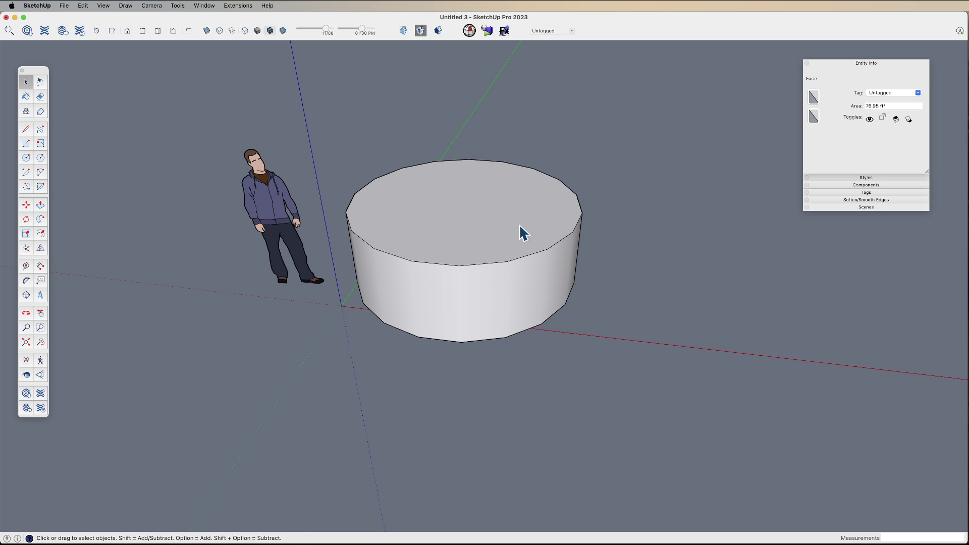
left_click(537, 256)
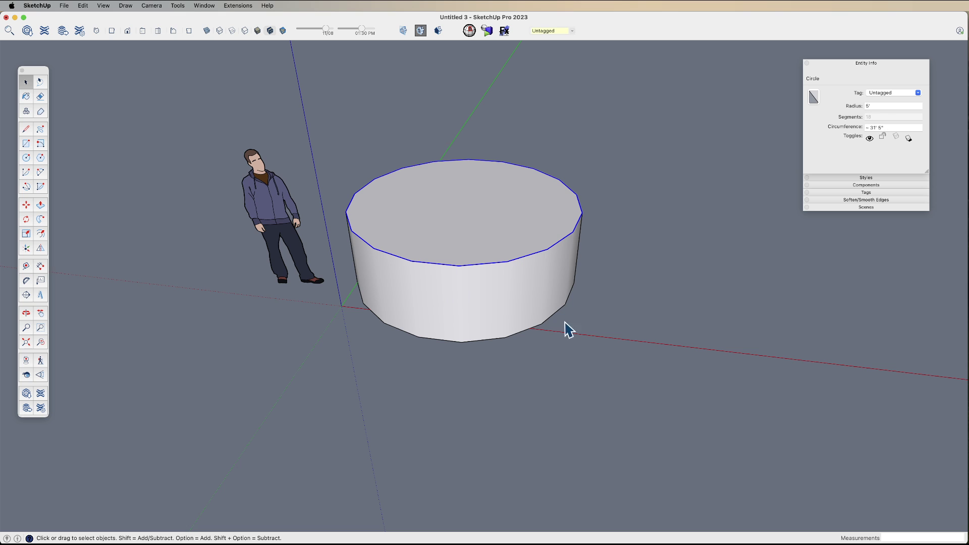
left_click(531, 328)
left_click(533, 328)
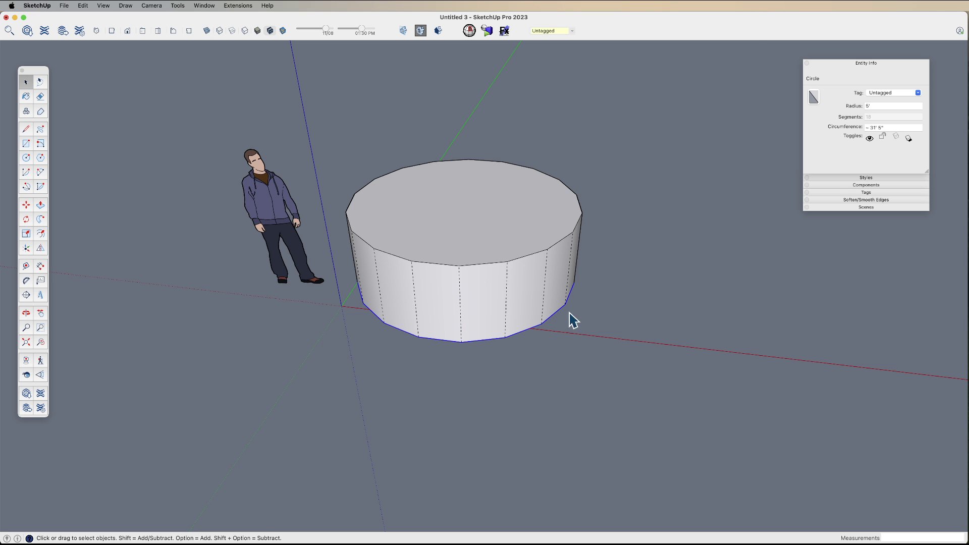
key("super+z")
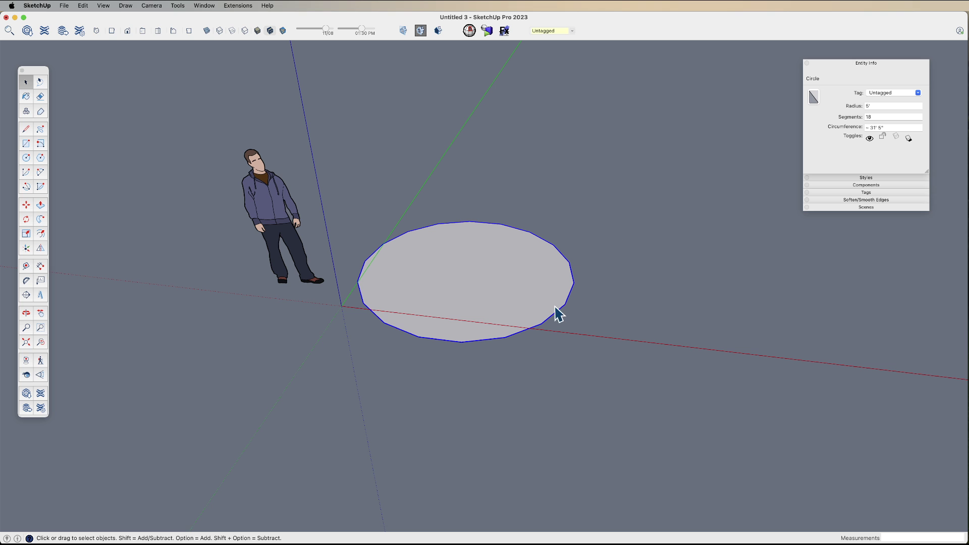
middle_click_drag(457, 263, 410, 307)
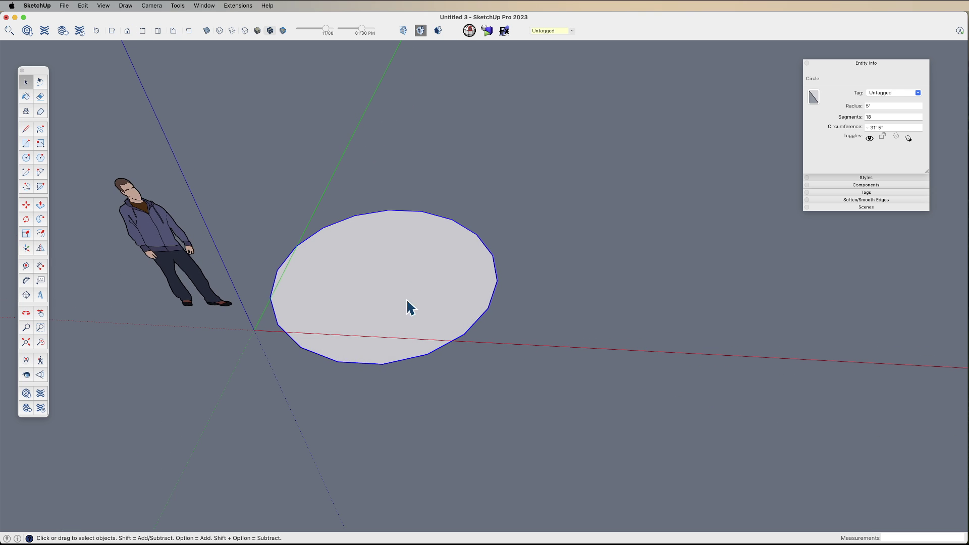
Draw a rectangle right of the circle and round its top edge with a two-point arc
key("r")
left_click(536, 279)
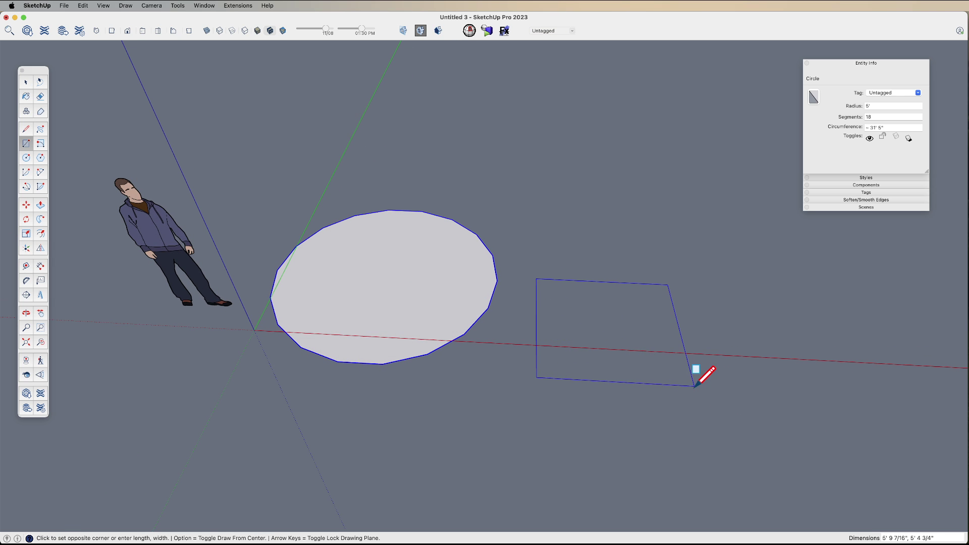
left_click(696, 386)
middle_click_drag(640, 354, 393, 351)
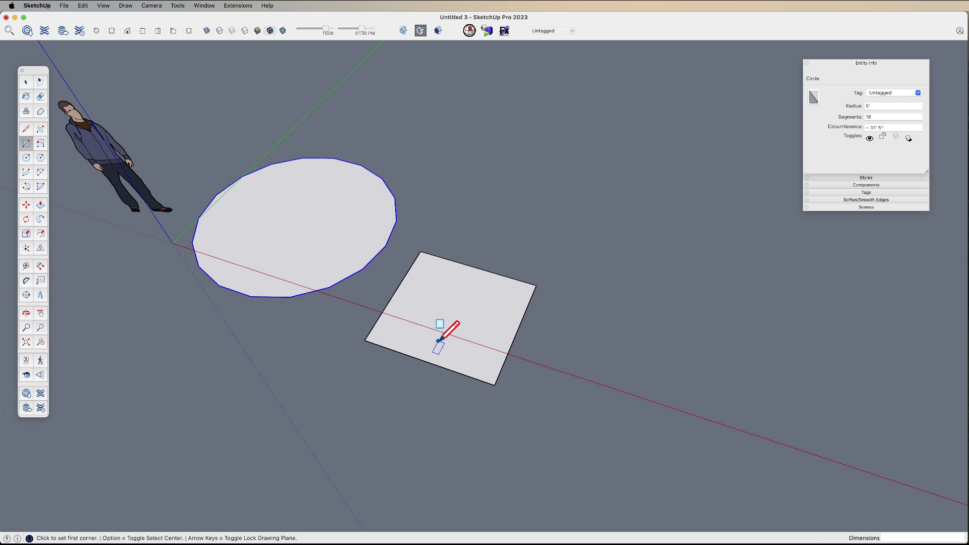
key("a")
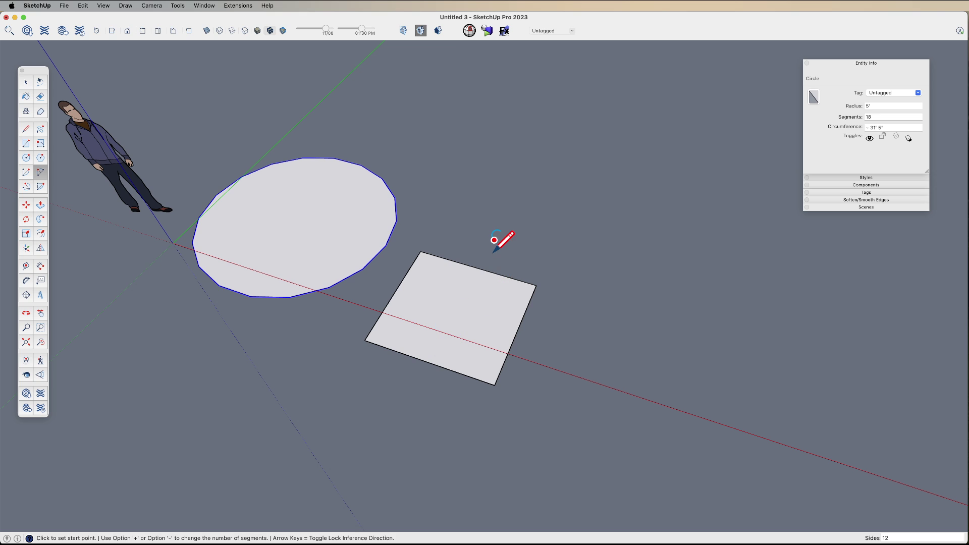
left_click(420, 252)
left_click(536, 285)
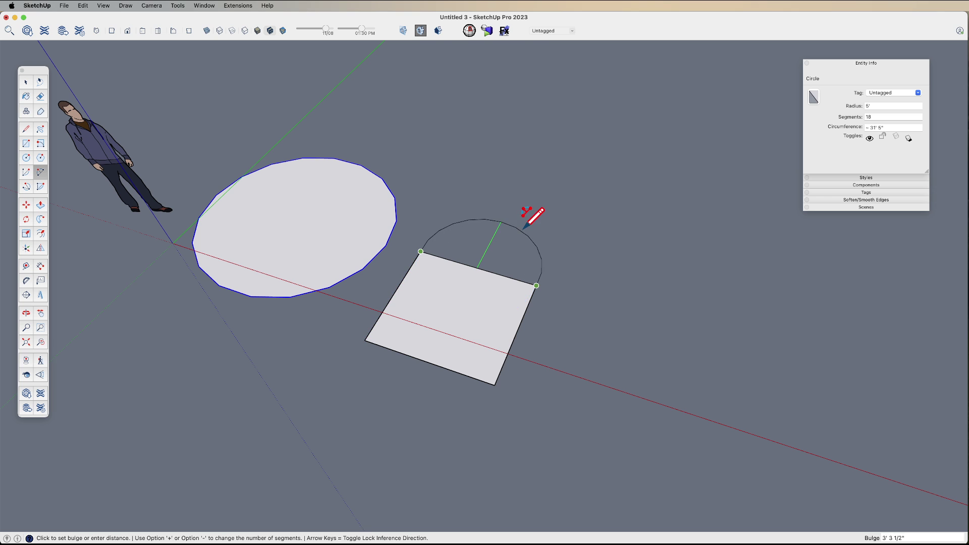
left_click(511, 240)
Add an arc from the bottom-right corner to the top arc's end, closing the right side
scroll(513, 188, "down", 3)
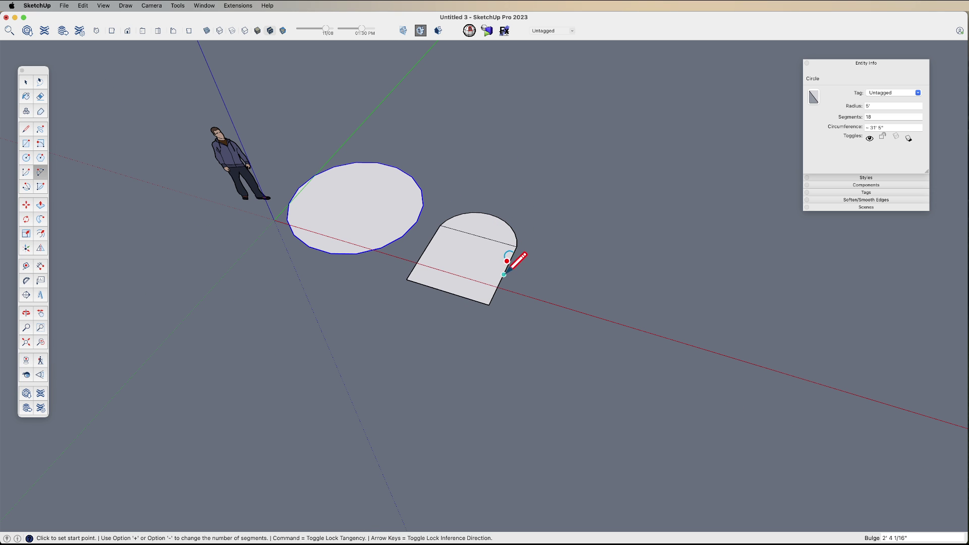
scroll(532, 271, "up", 2)
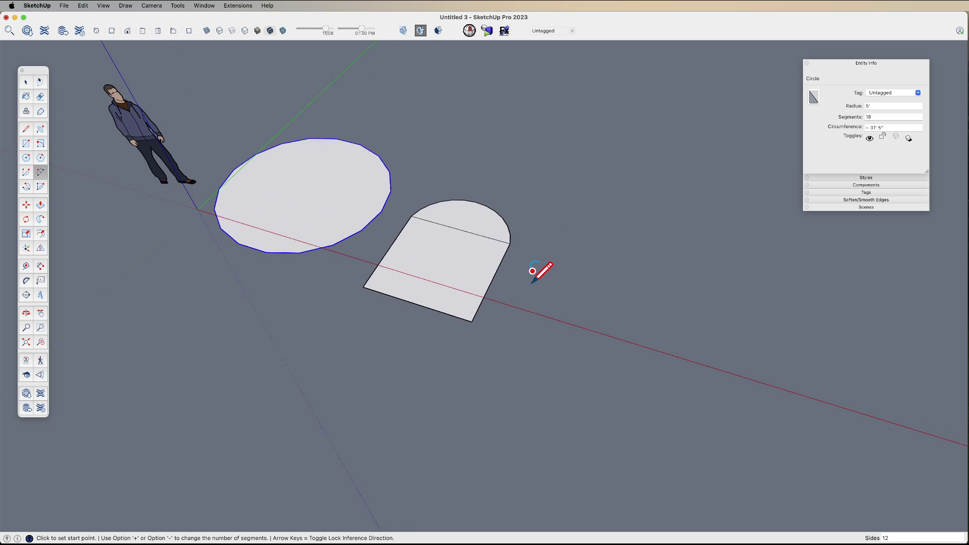
scroll(533, 272, "up", 2)
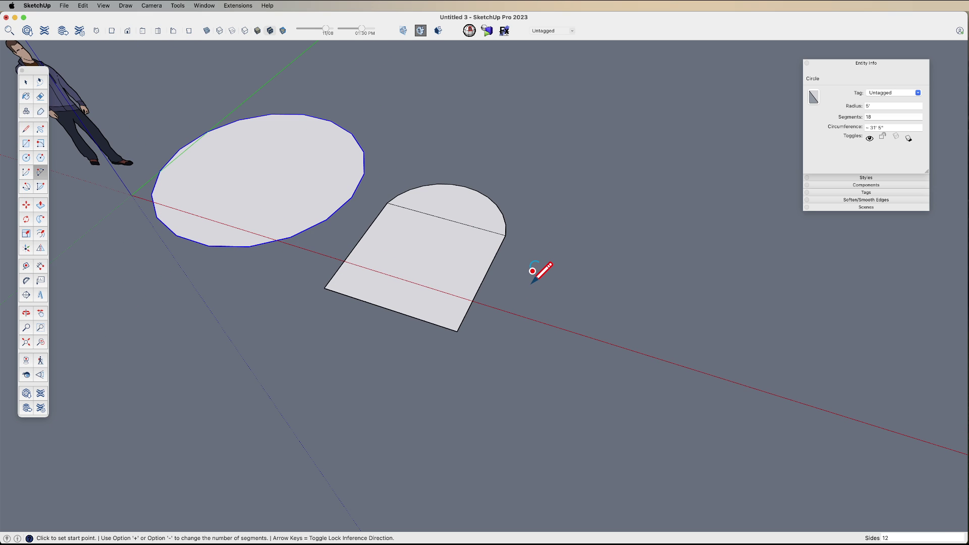
left_click(458, 331)
left_click(506, 235)
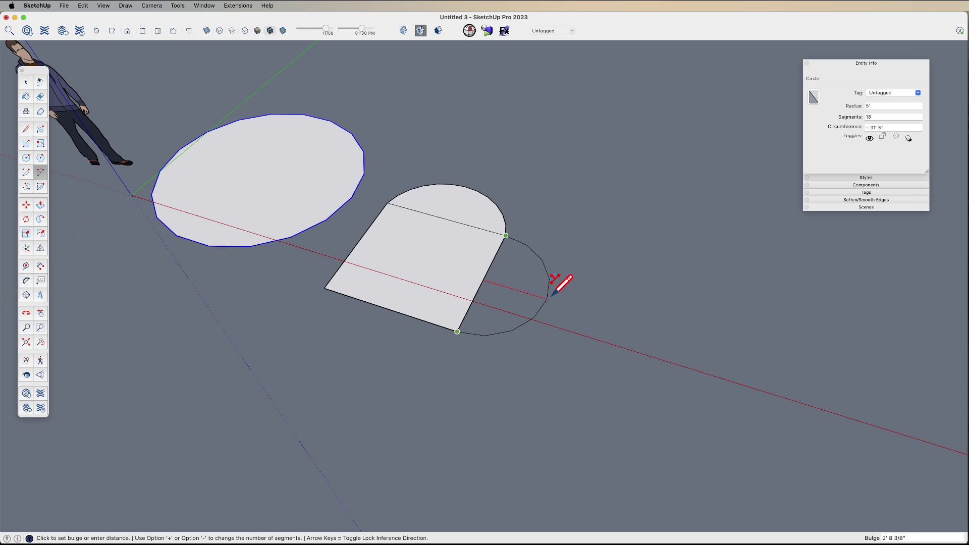
left_click(545, 295)
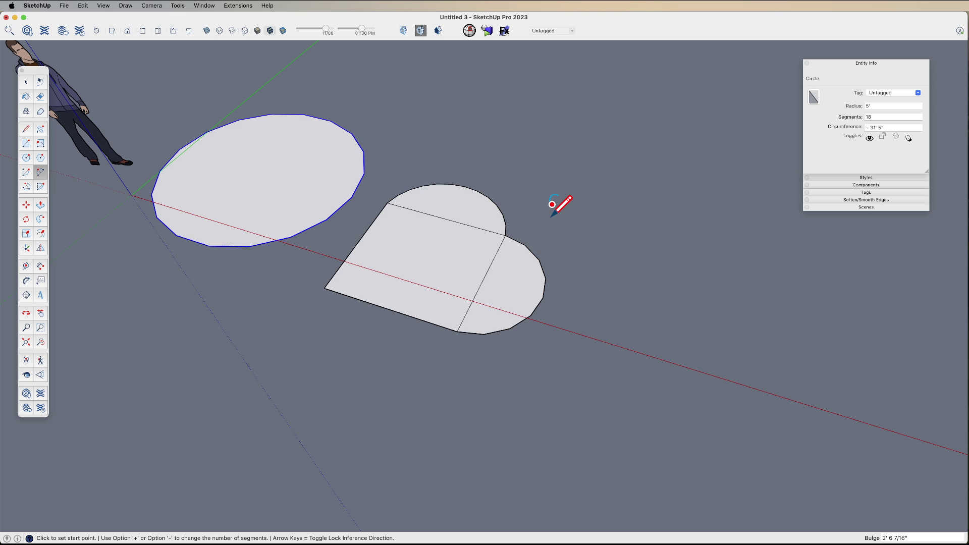
Raise the right-hand arc's segment count in Entity Info from 8 to 30
key("space")
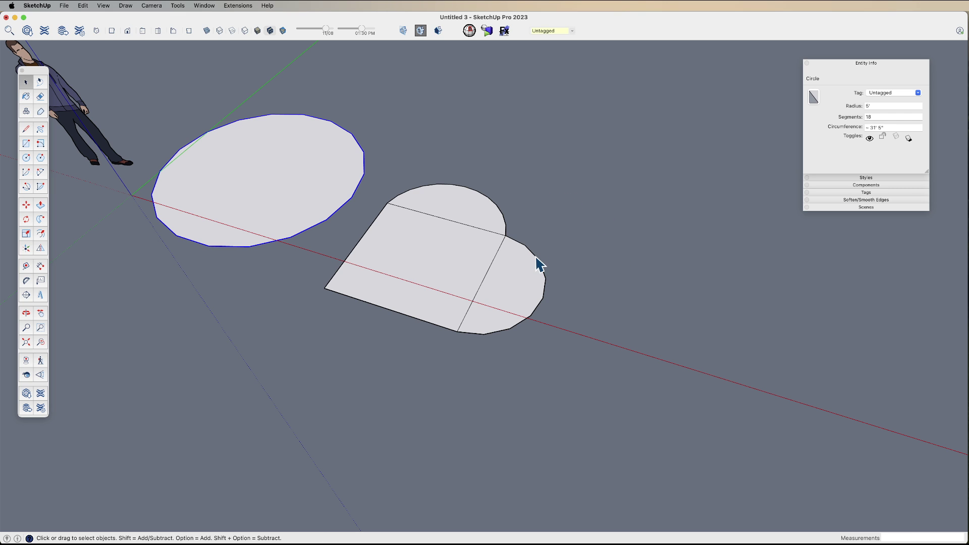
left_click(537, 261)
left_click(876, 117)
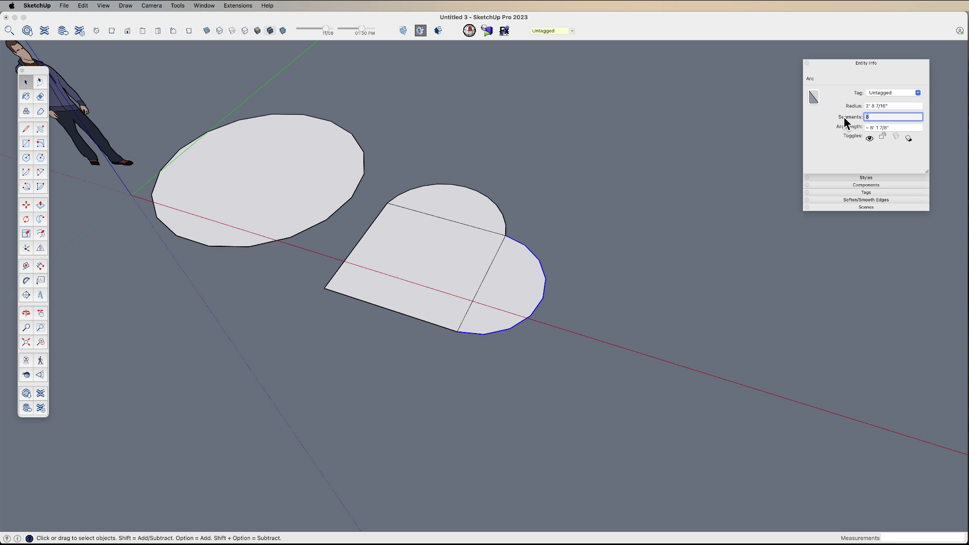
key("Return")
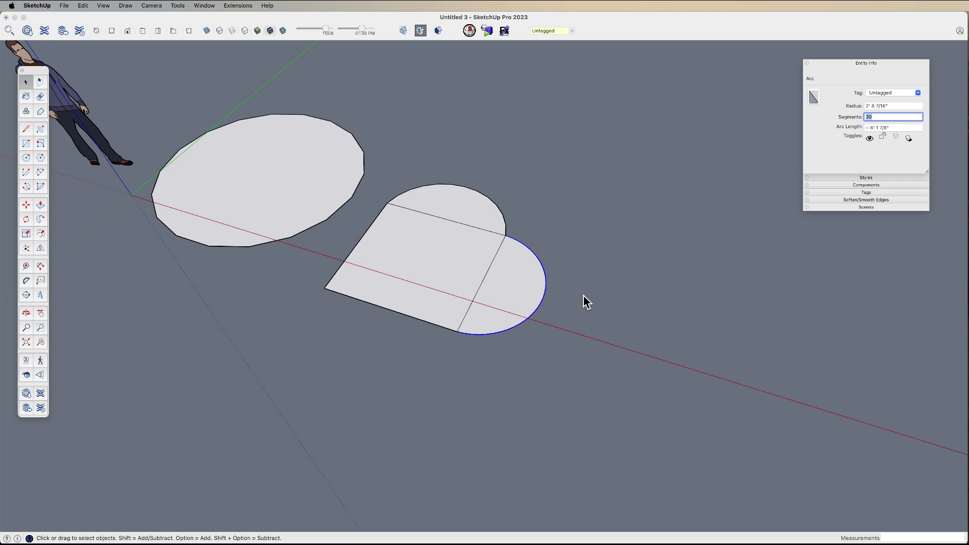
left_click(574, 329)
key("a")
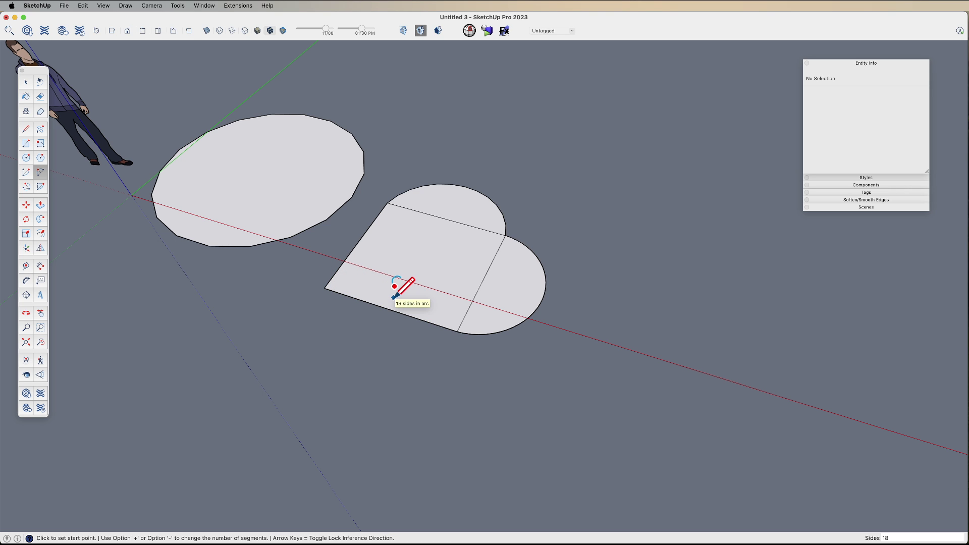
Draw a semicircular arc from the shape's left corner to its bottom corner
left_click(324, 288)
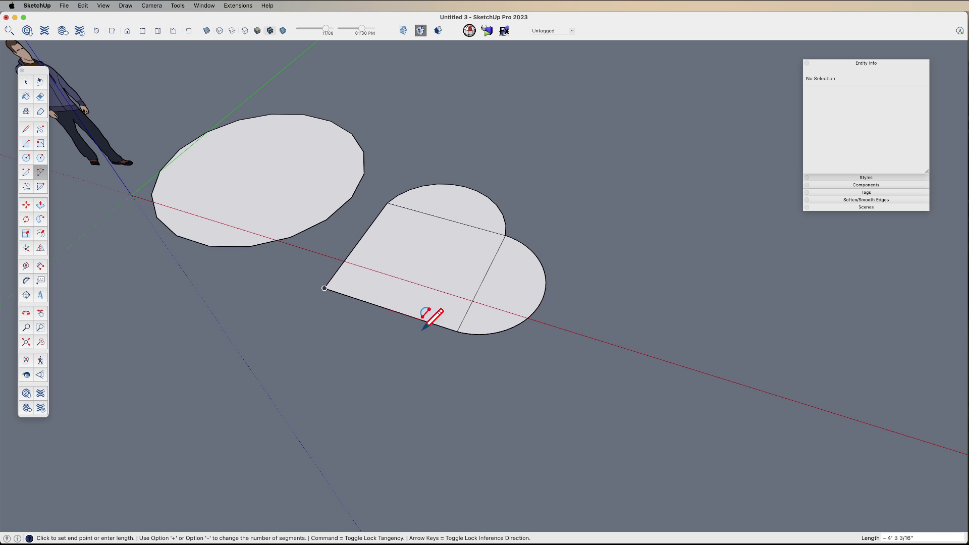
left_click(456, 332)
left_click(337, 392)
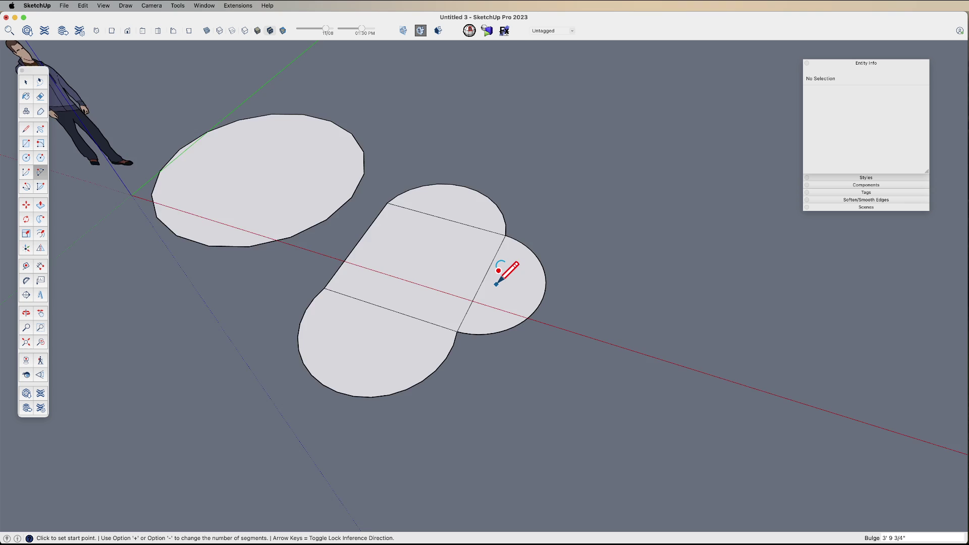
scroll(505, 275, "down", 3)
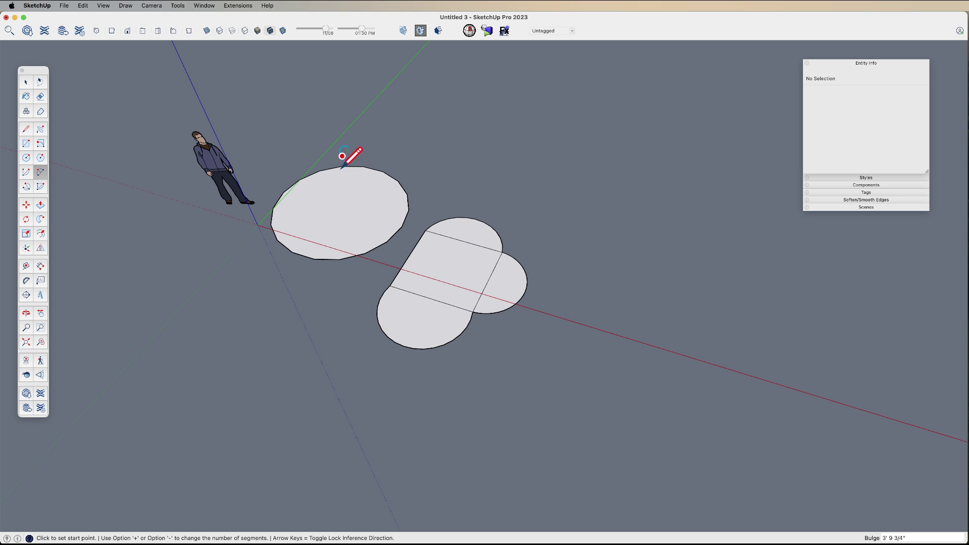
scroll(443, 261, "up", 3)
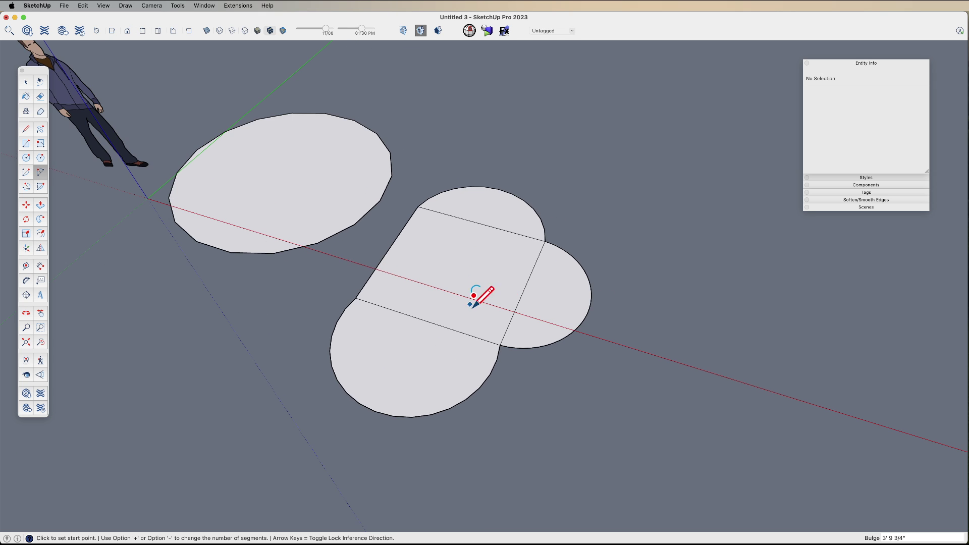
scroll(485, 299, "up", 2)
Add a flat arc at the top edge's corner and tilt the view to see the scene
middle_click_drag(493, 341, 483, 293)
scroll(480, 313, "down", 2)
middle_click_drag(476, 332, 480, 363)
scroll(556, 274, "up", 2)
left_click(523, 268)
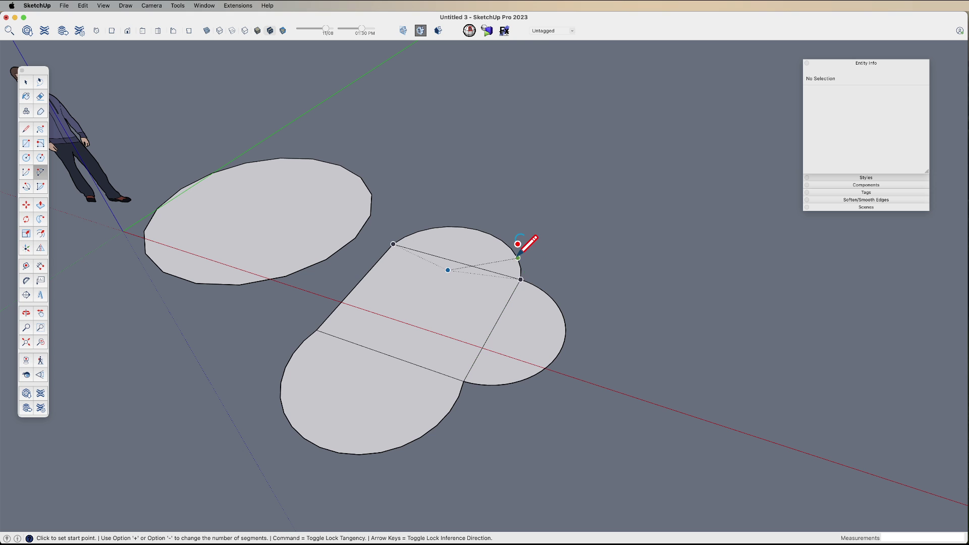
left_click(523, 266)
key("space")
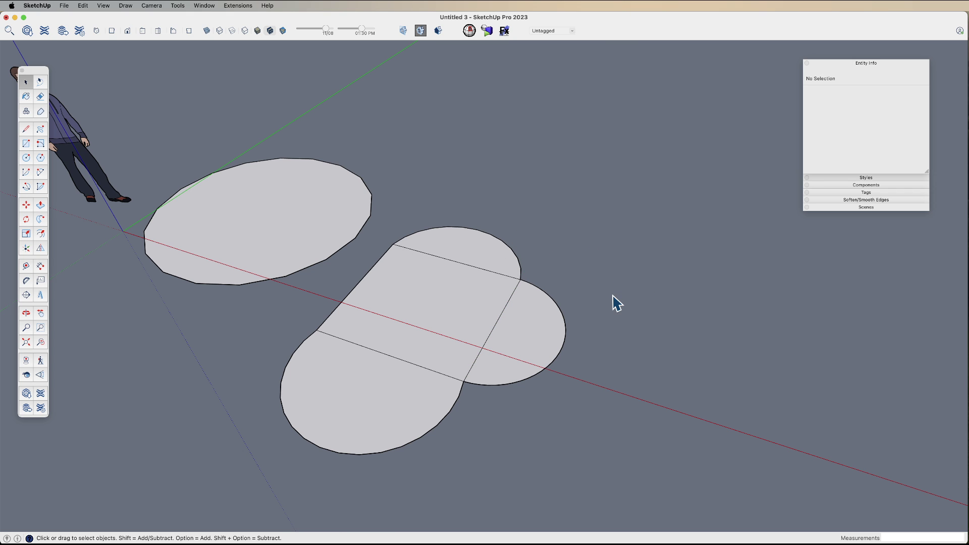
scroll(613, 303, "down", 2)
middle_click_drag(417, 289, 648, 331)
Draw an 8-sided polygon to the right of the shapes
key("shift+p")
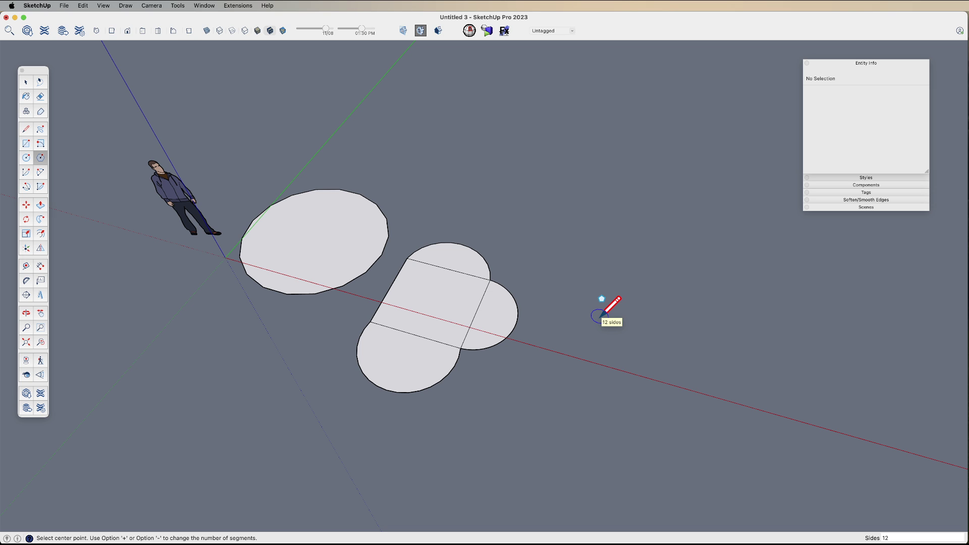
left_click(601, 317)
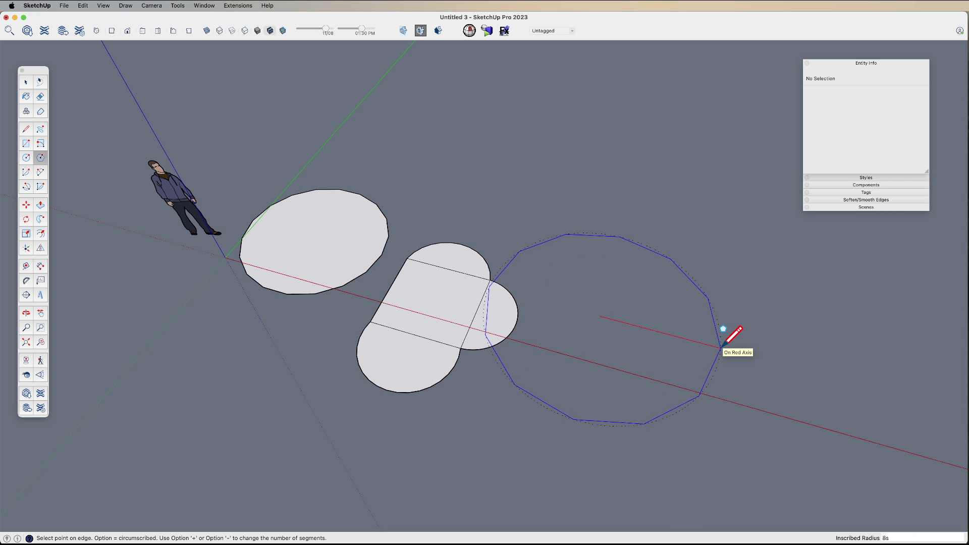
type("8s")
key("Return")
left_click(670, 333)
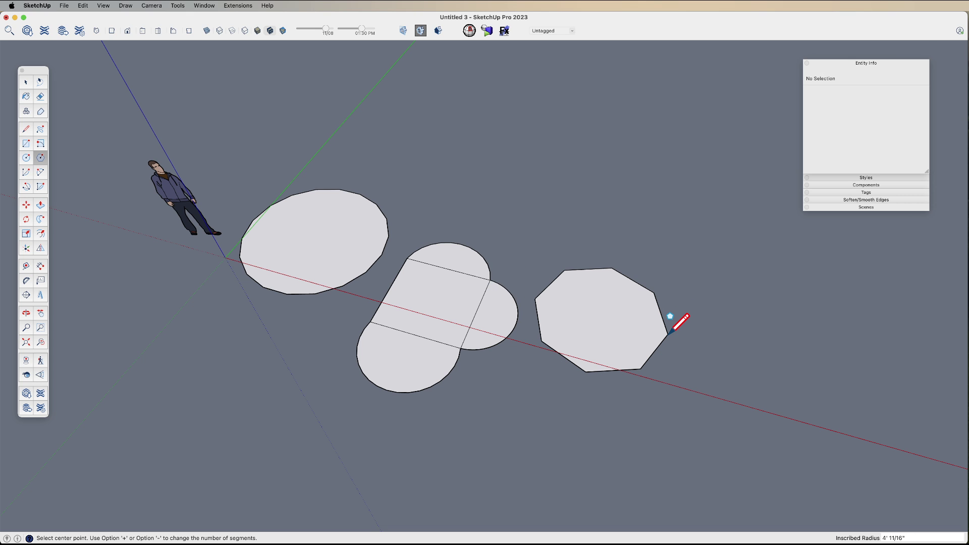
key("space")
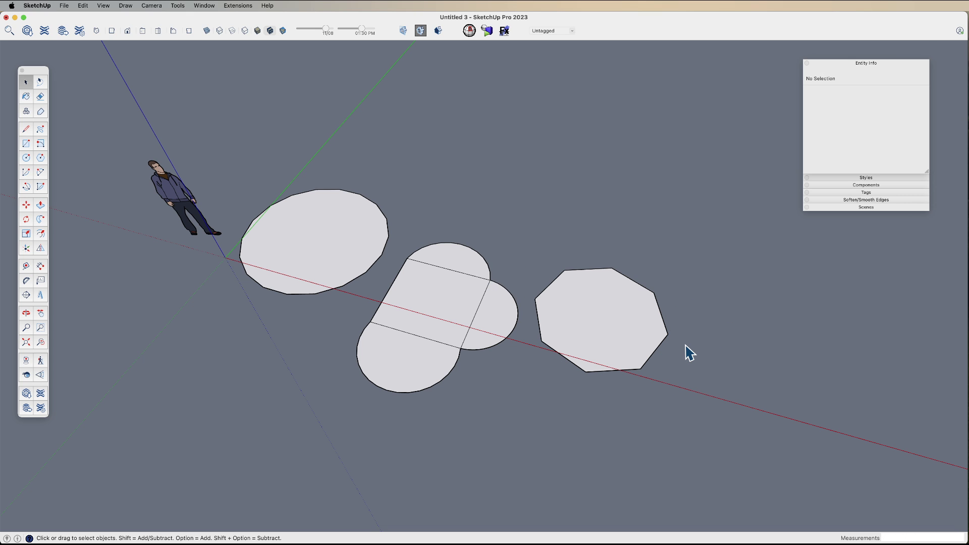
Set the octagon's Entity Info radius to 3' and segments to 6, making a hexagon
double_click(659, 313)
left_click(660, 316)
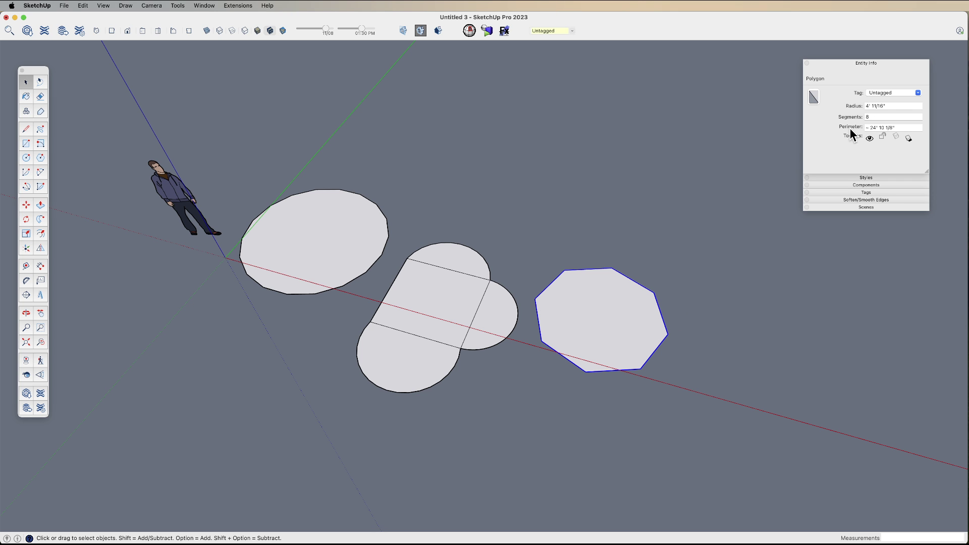
left_click(894, 106)
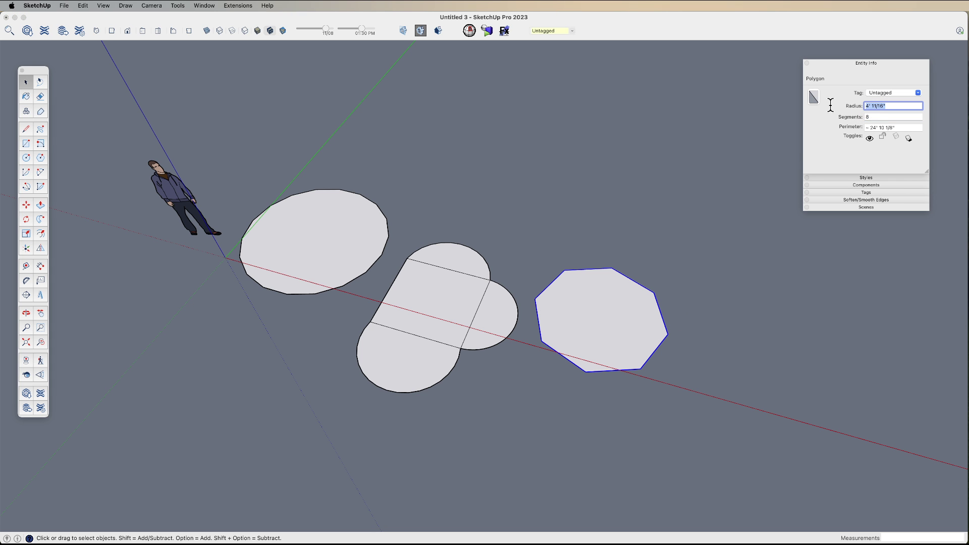
type("3'")
key("Return")
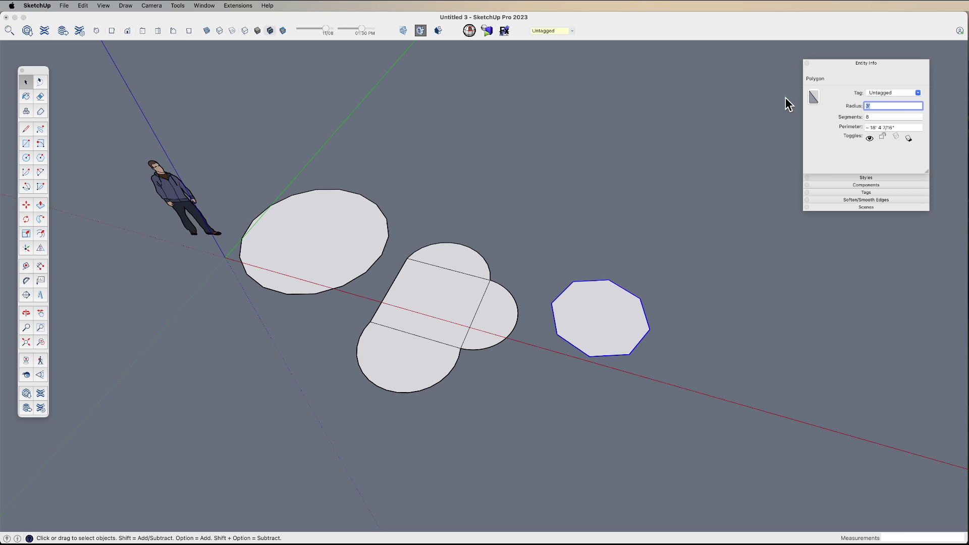
key("Tab")
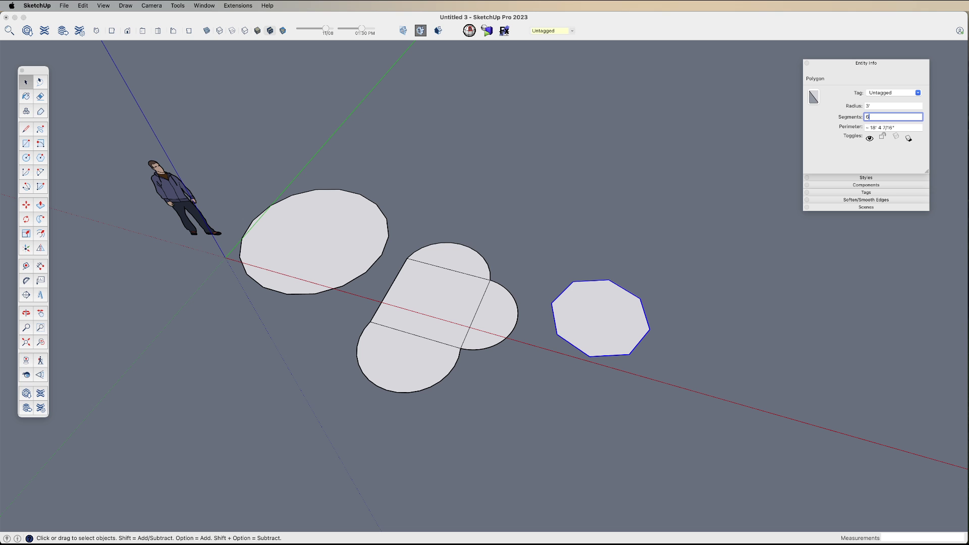
type("6")
key("Return")
left_click(666, 307)
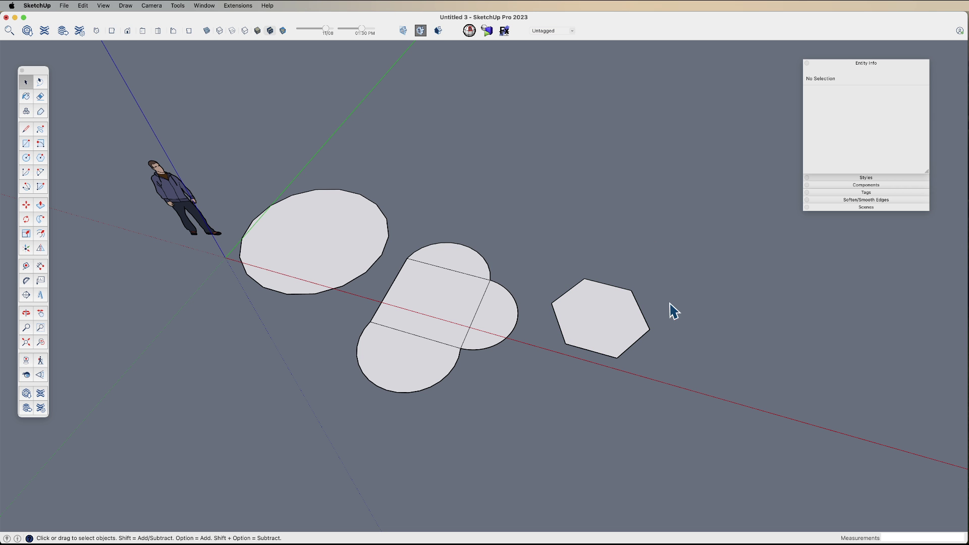
scroll(417, 323, "up", 3)
scroll(417, 323, "up", 1)
middle_click_drag(413, 322, 461, 356, "shift")
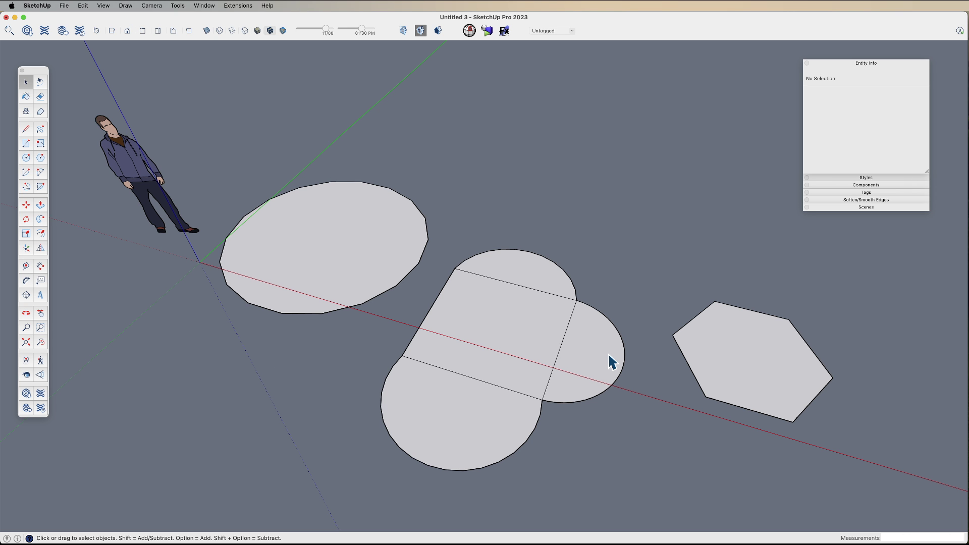